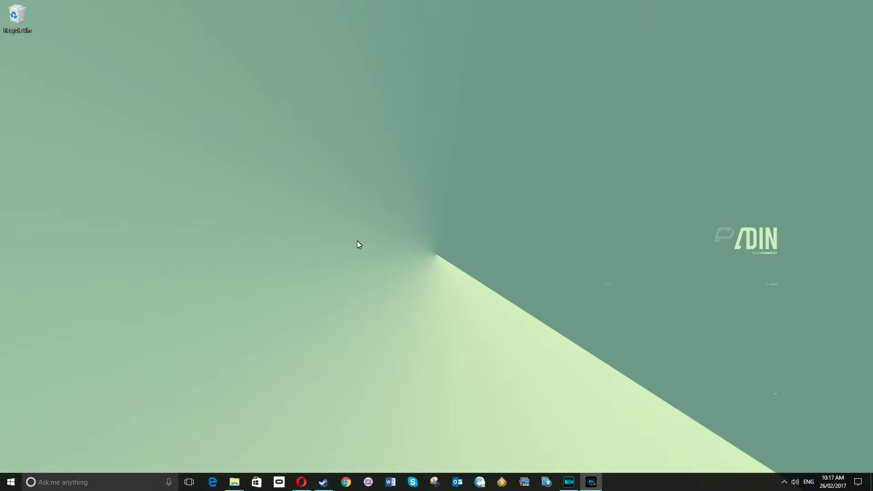
- Show the Start menu apps beginning with O, including OneNote and OneNote 2016
left_click(11, 483)
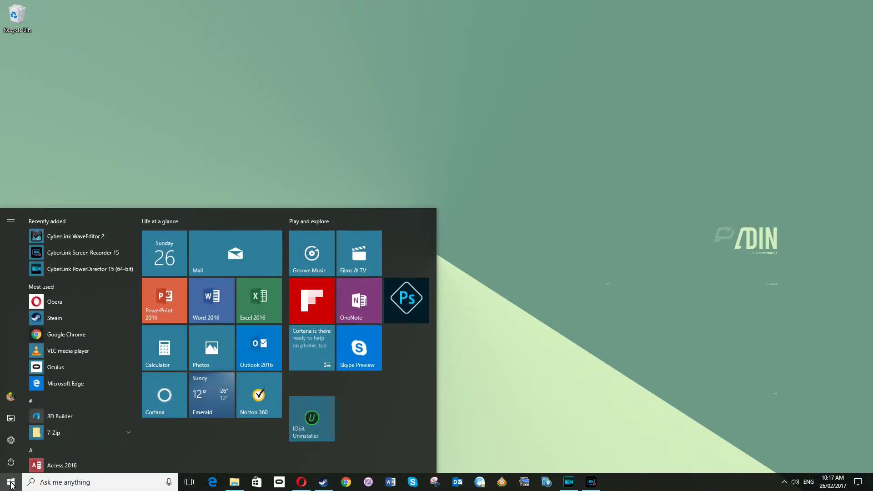
left_click(38, 400)
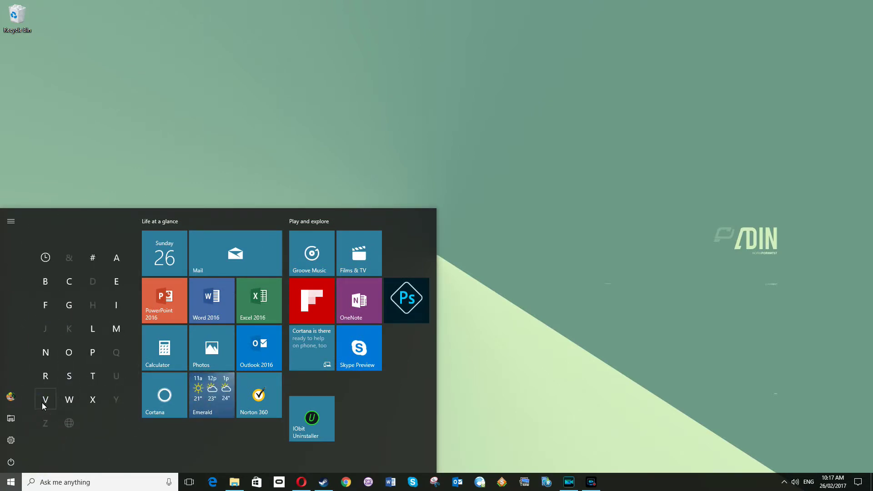
left_click(69, 353)
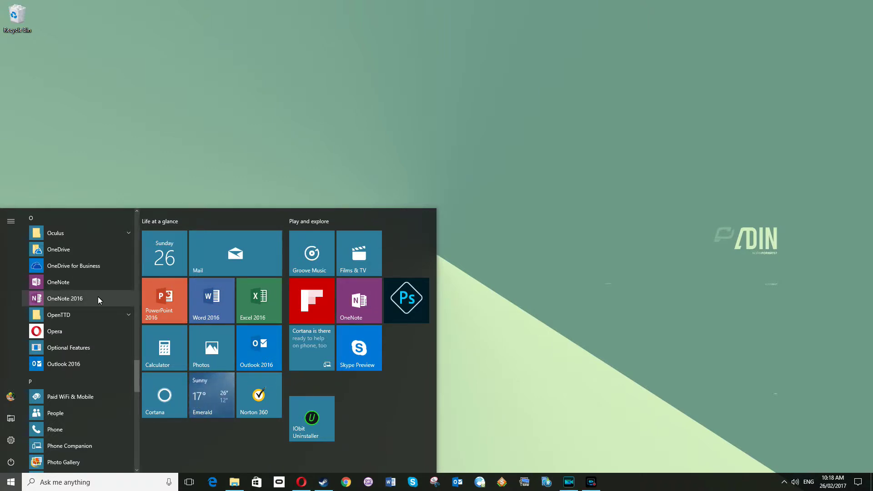
- Open Opera, sign in with the account, and open the Learning Quads notebook from the OneNote tile
left_click(544, 304)
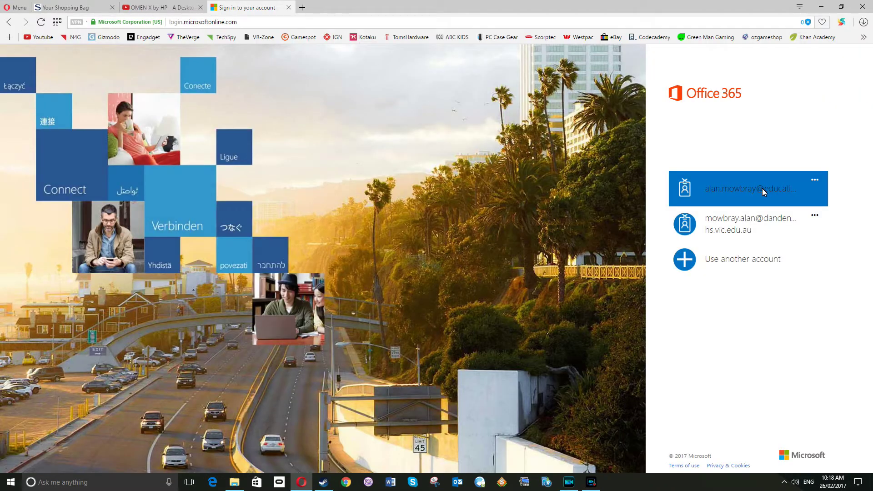
left_click(761, 188)
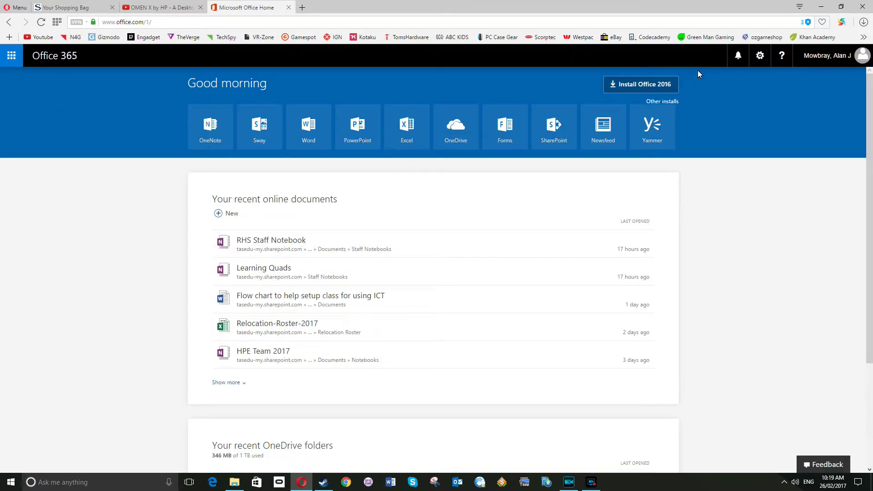
left_click(210, 130)
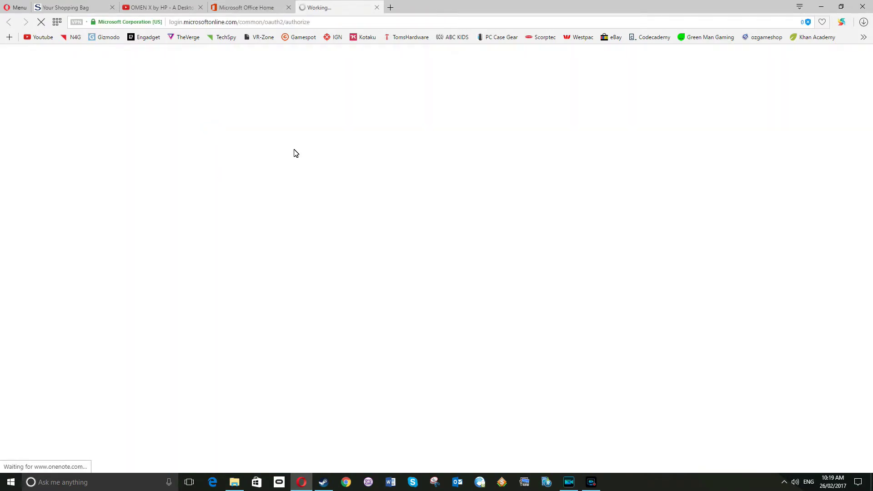
left_click(592, 169)
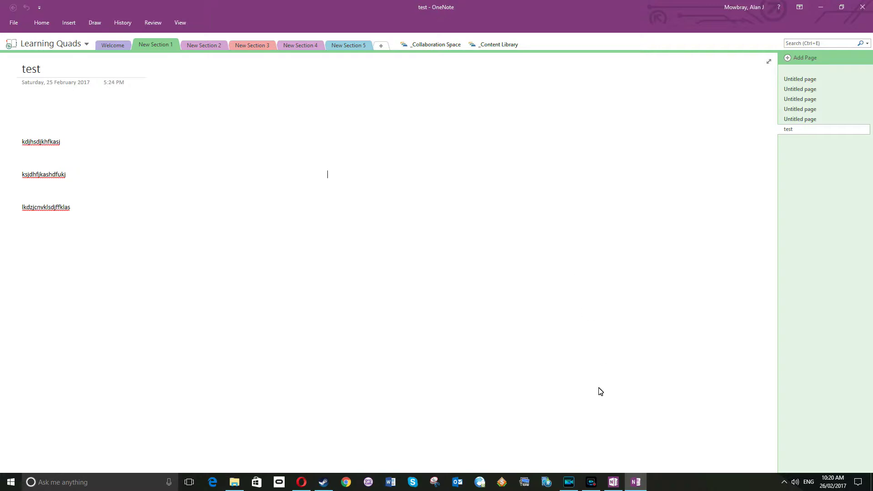
left_click(612, 483)
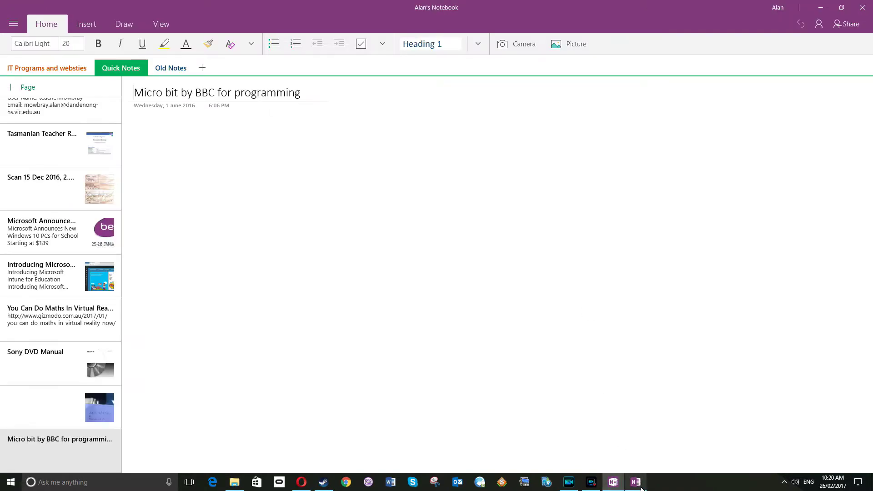
left_click(637, 482)
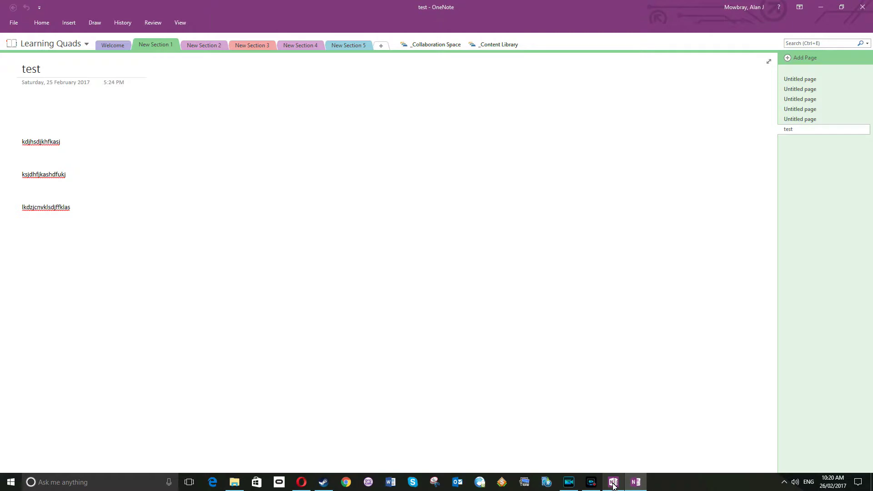
mouse_move(638, 484)
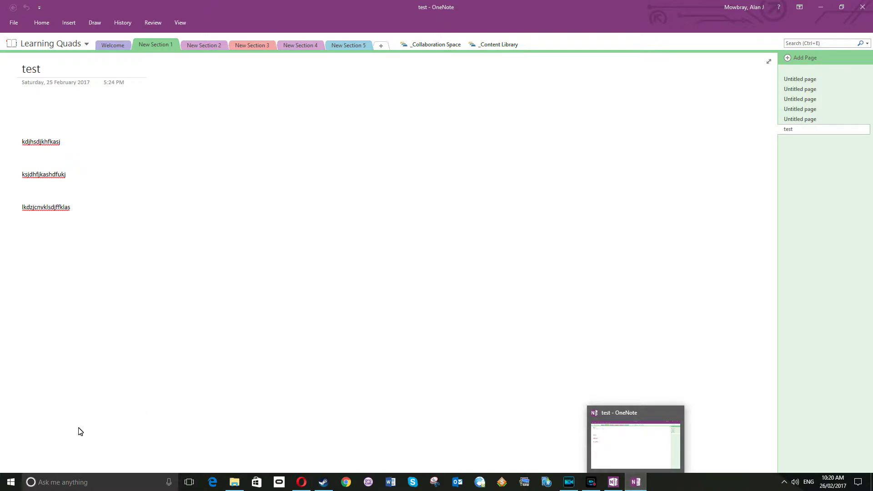
left_click(11, 481)
left_click(41, 402)
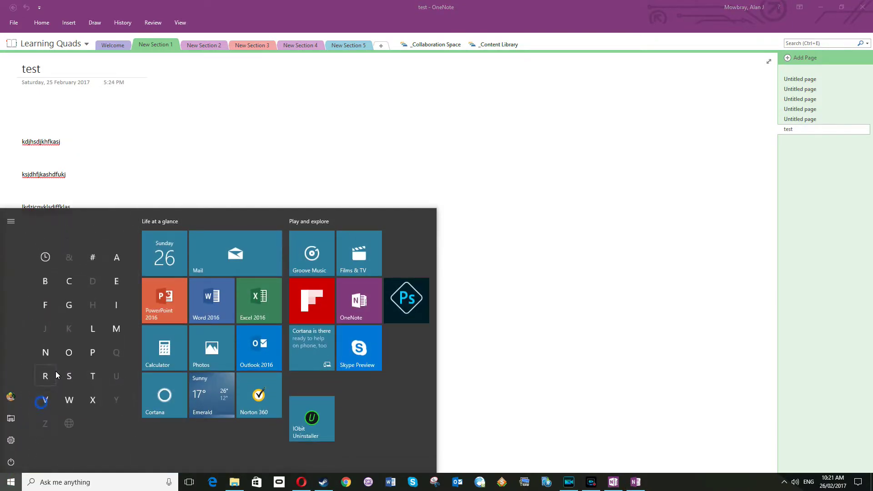
left_click(72, 352)
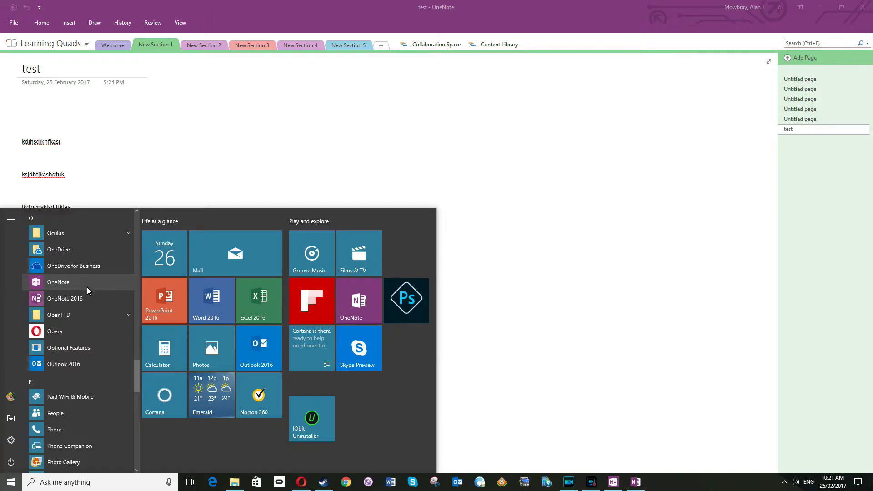
left_click(58, 281)
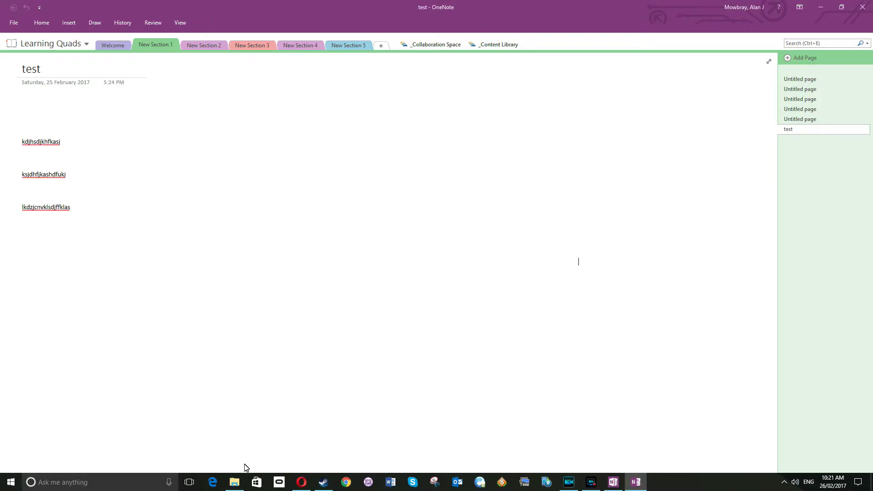
- Open the Learning Quads notebook in the OneNote desktop app with Edit in OneNote, allowing the launch
left_click(301, 482)
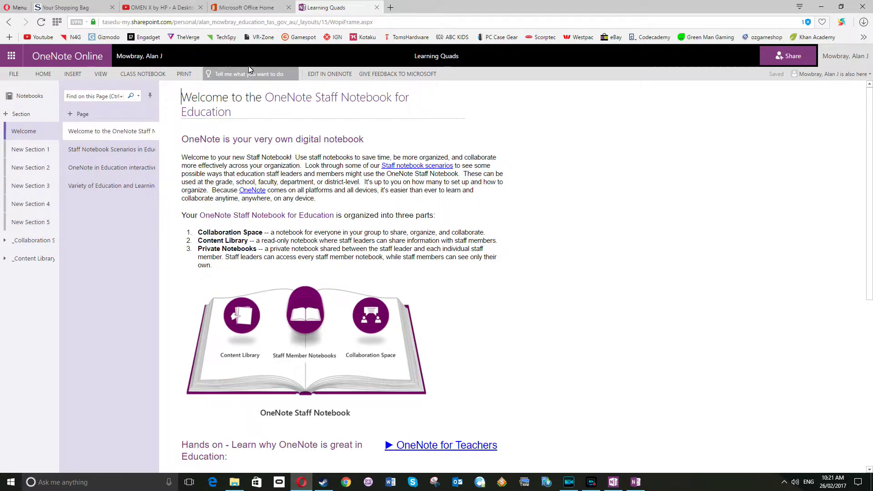
left_click(326, 75)
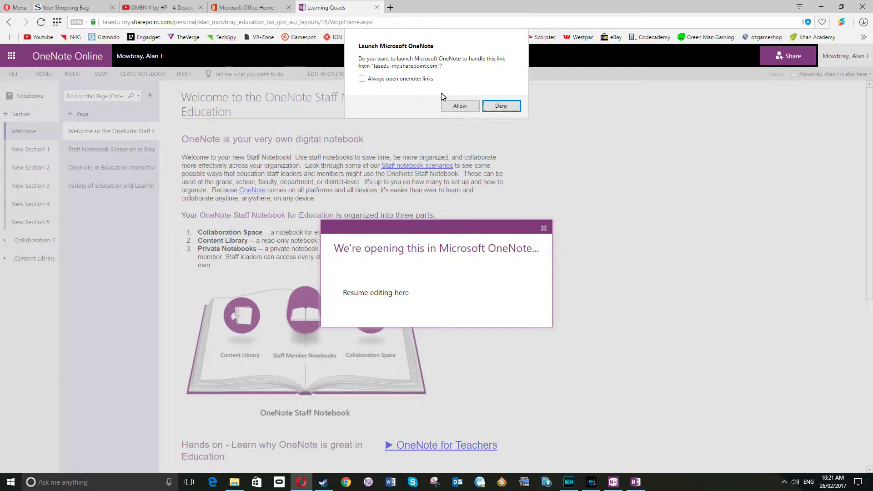
left_click(459, 105)
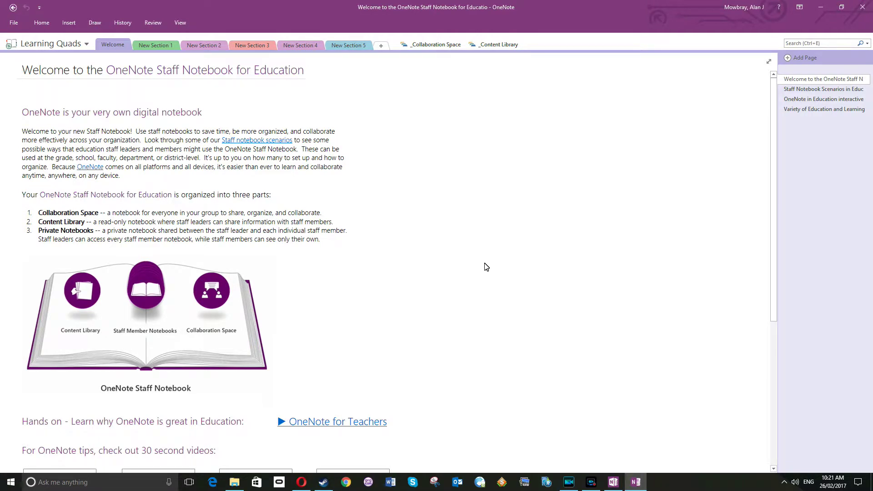
- Set OneNote 2016 as the default for all its file types via Control Panel's Default Programs
key("super")
type("control")
left_click(175, 256)
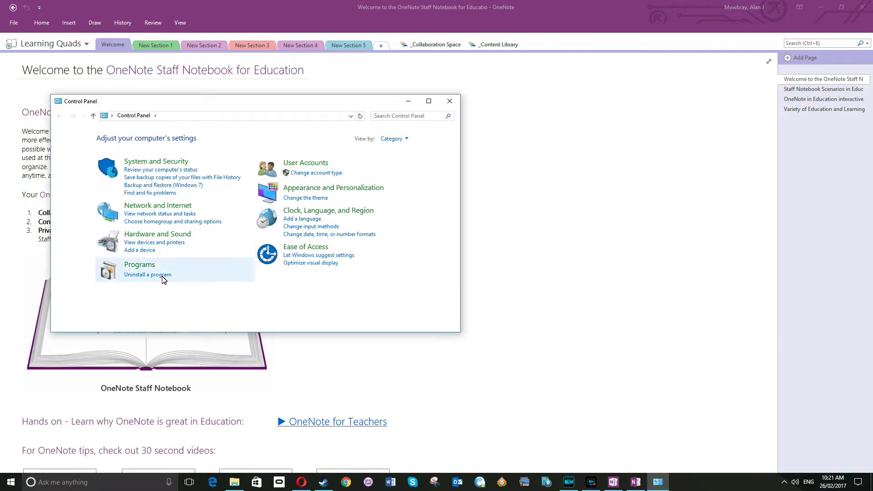
left_click(149, 265)
left_click(203, 167)
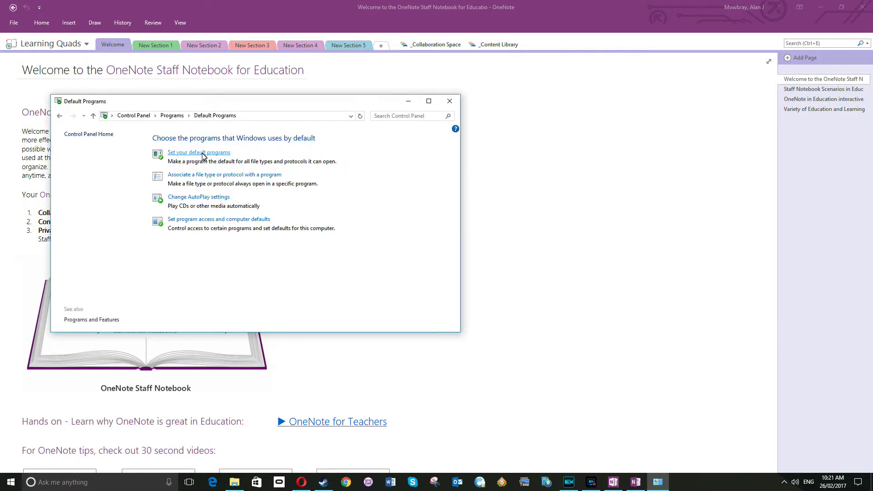
left_click(203, 154)
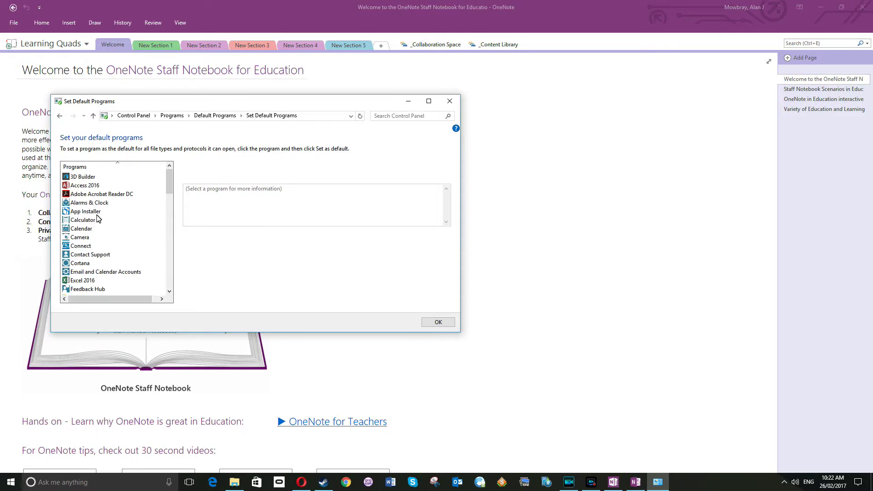
left_click_drag(168, 181, 164, 233)
left_click(93, 220)
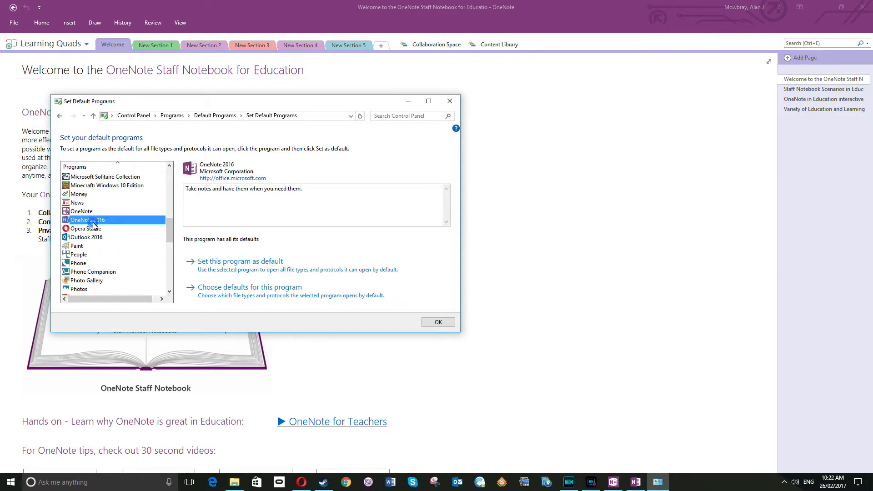
left_click(255, 267)
left_click(438, 322)
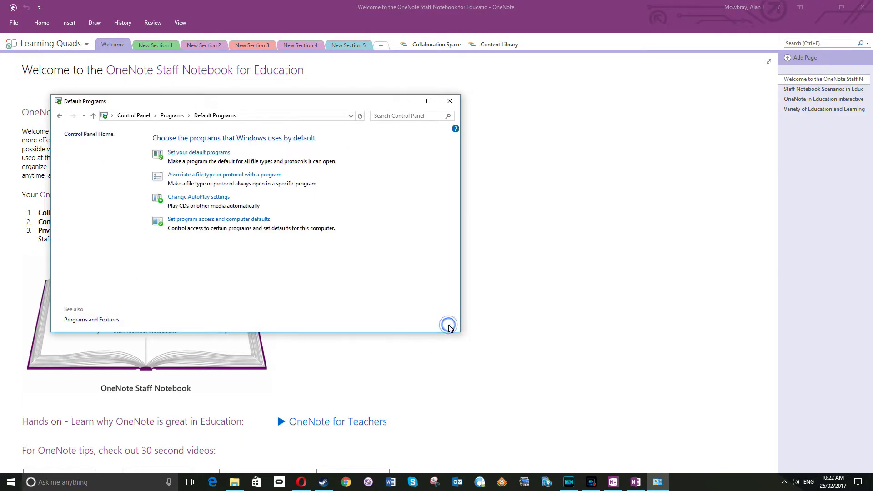
left_click(450, 101)
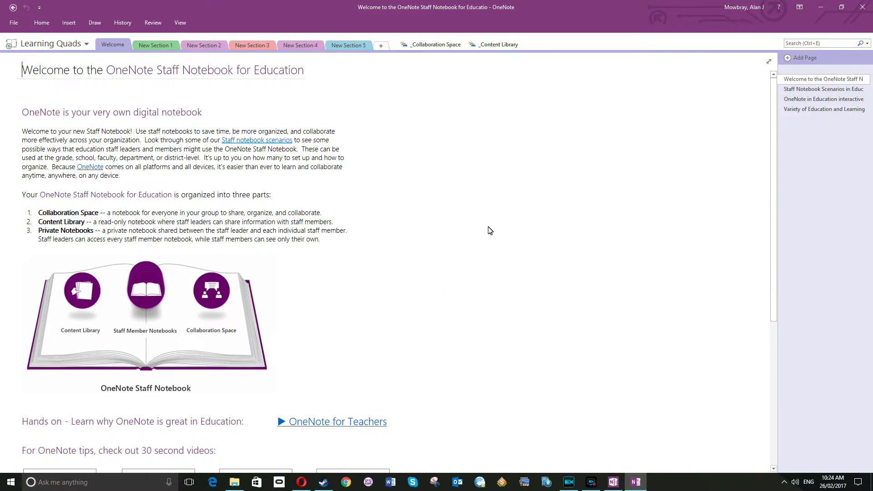
- Type and delete a test note on the page, then show the list of open notebooks
left_click(481, 144)
type("fgdgdfg")
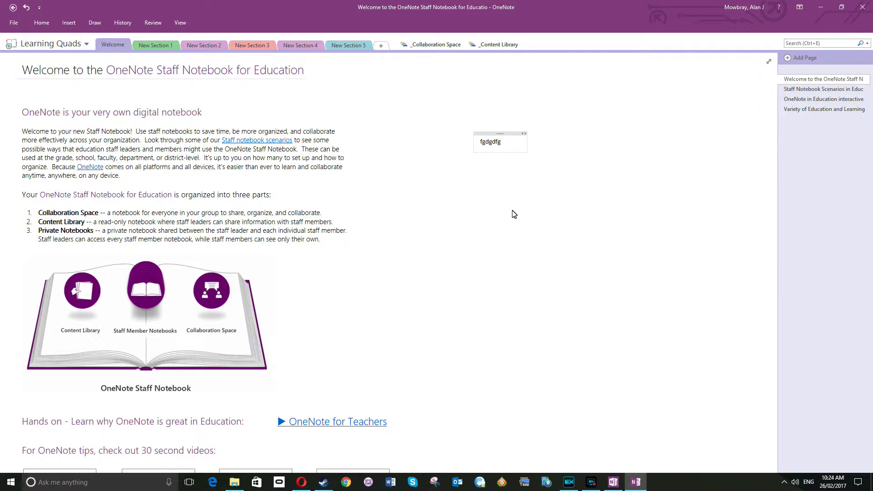
key("BackSpace")
key("BackSpace")
key("BackSpace")
key("BackSpace")
key("BackSpace")
key("BackSpace")
key("BackSpace")
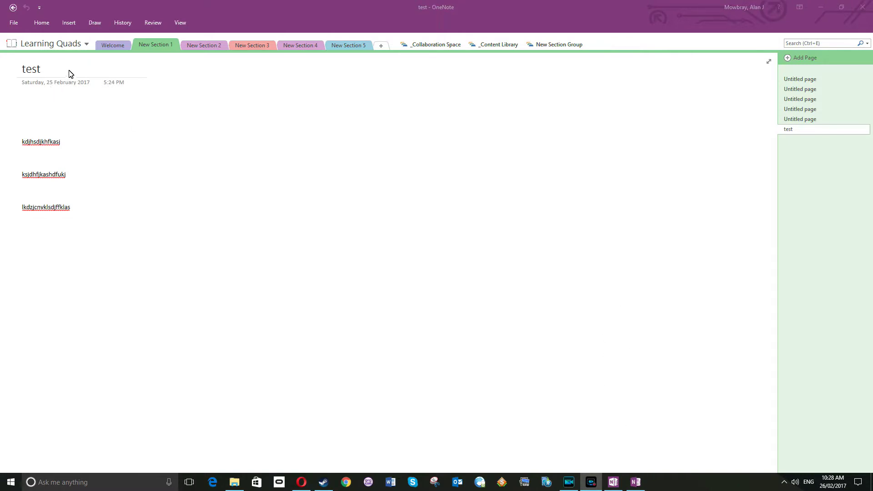
left_click(52, 45)
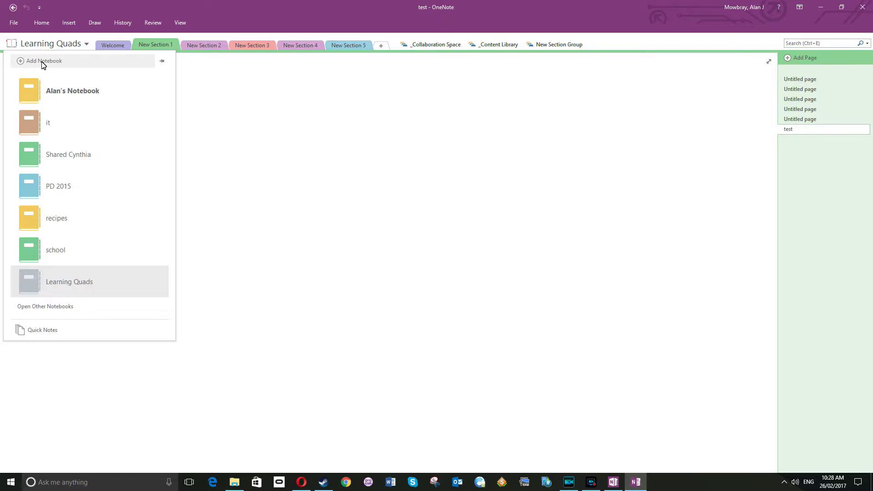
- Start a new notebook with OneDrive - Department of Education as its location
left_click(42, 63)
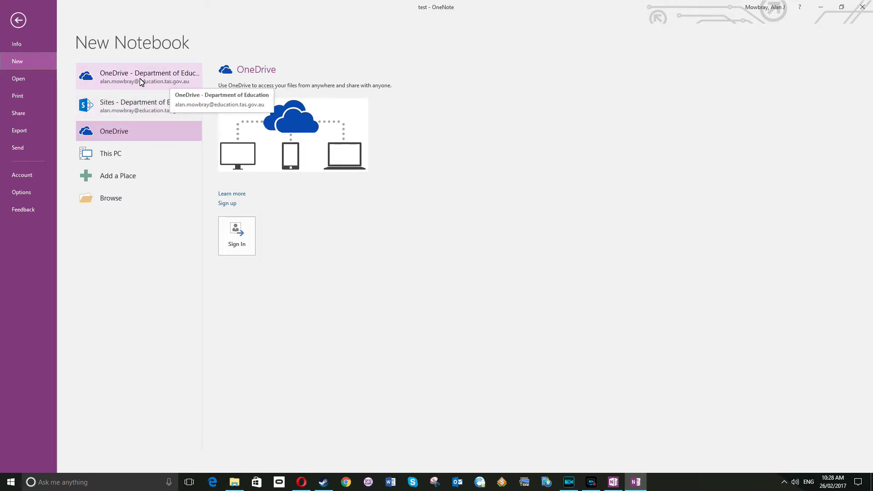
left_click(175, 81)
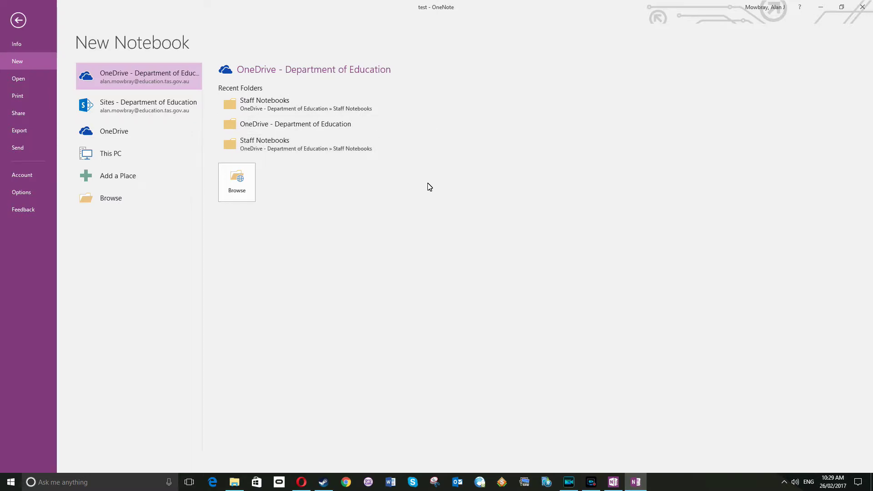
left_click(237, 184)
- Create a new folder named 'Test' in the OneDrive Documents folder
left_click(240, 184)
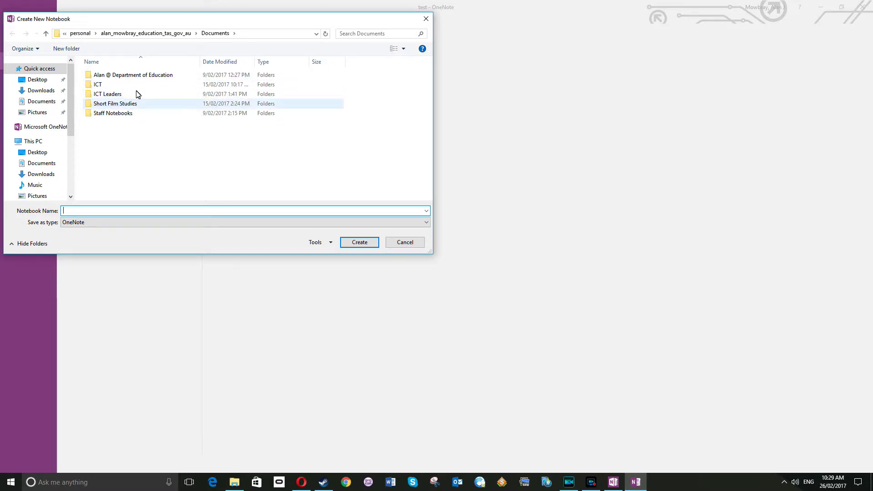
right_click(124, 129)
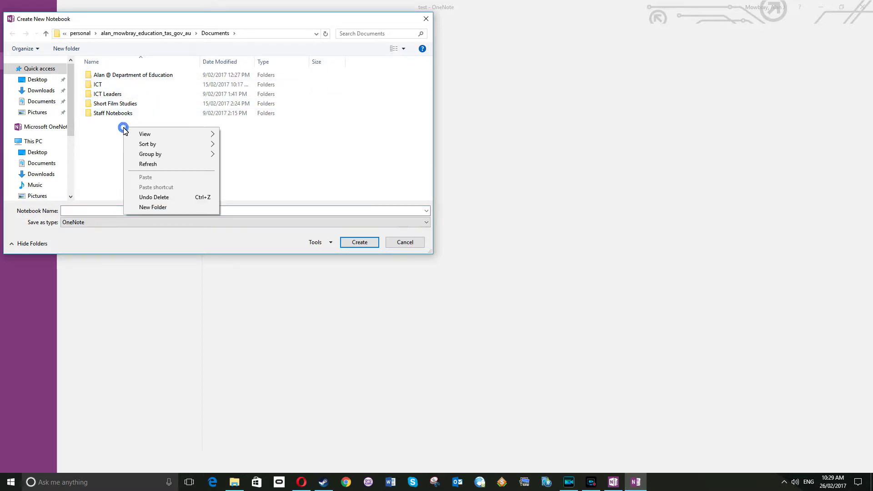
left_click(172, 208)
type("Test")
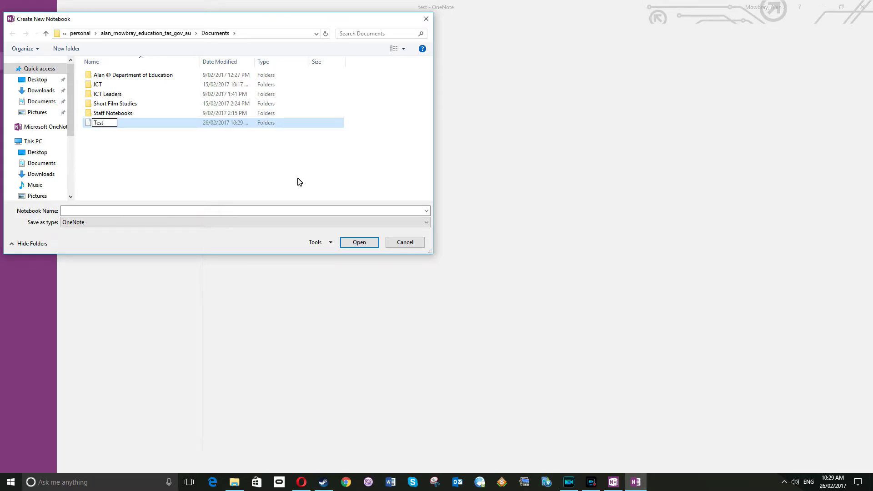
left_click(397, 149)
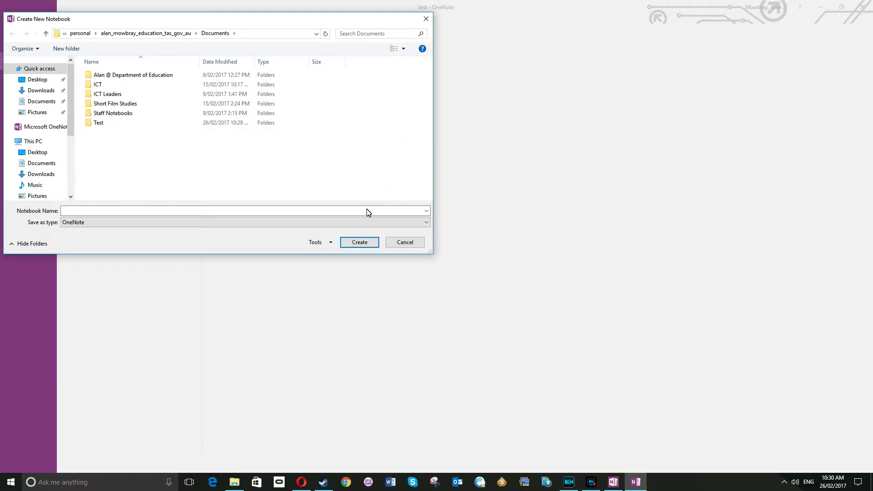
left_click(366, 244)
- Create the notebook 'Test 1' inside the Test folder
left_click(195, 212)
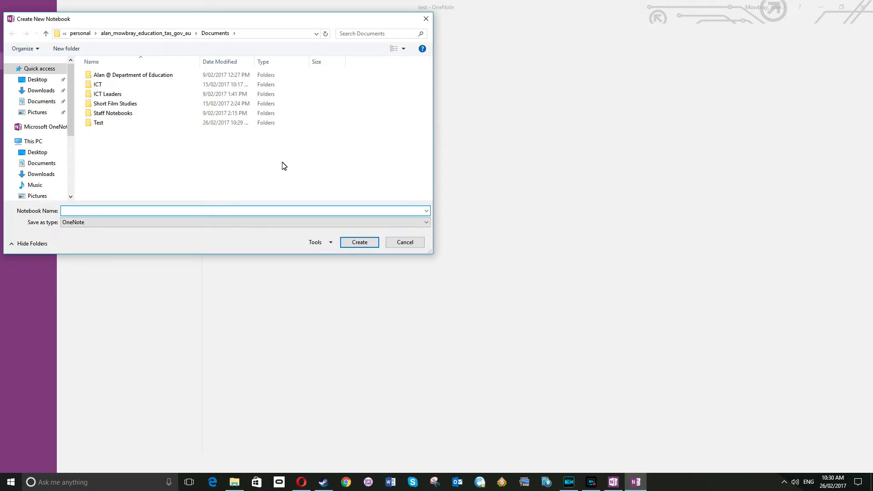
type("Test 1")
double_click(147, 120)
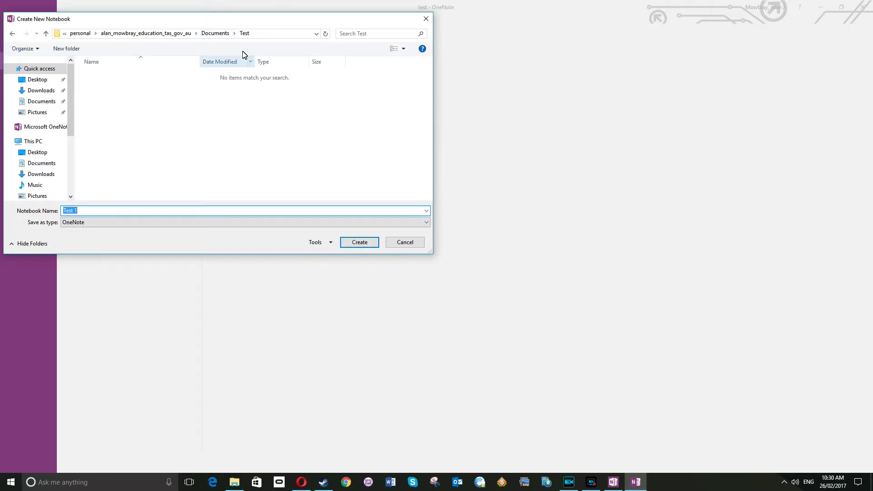
left_click(79, 212)
left_click(358, 244)
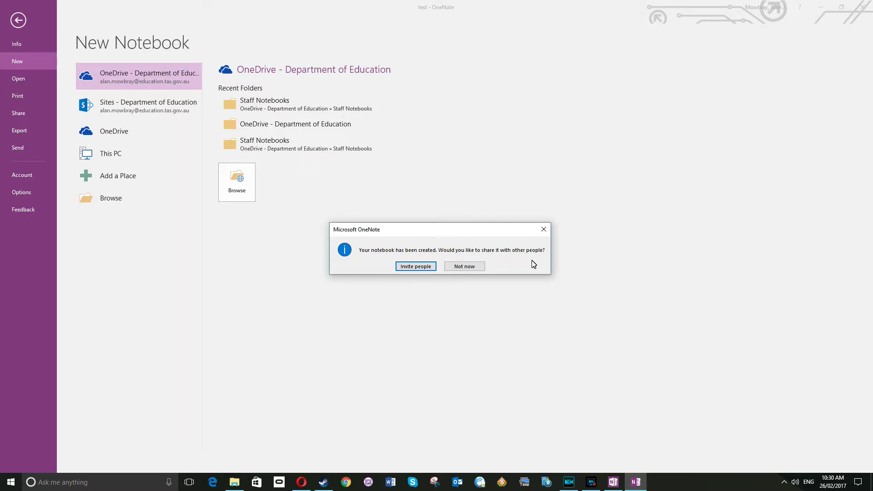
- Accept sharing Test 1, clear a stray entry from the names field, and open the Global Address List
left_click(415, 266)
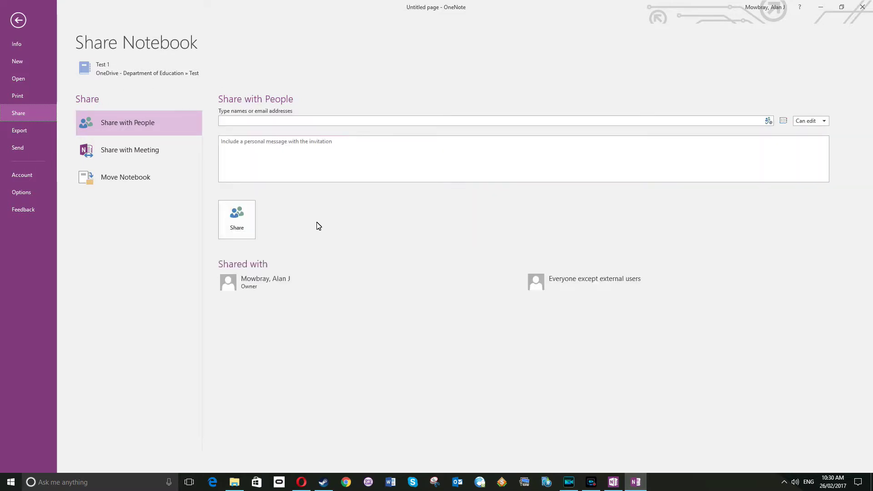
left_click(315, 122)
type("dgfgdf")
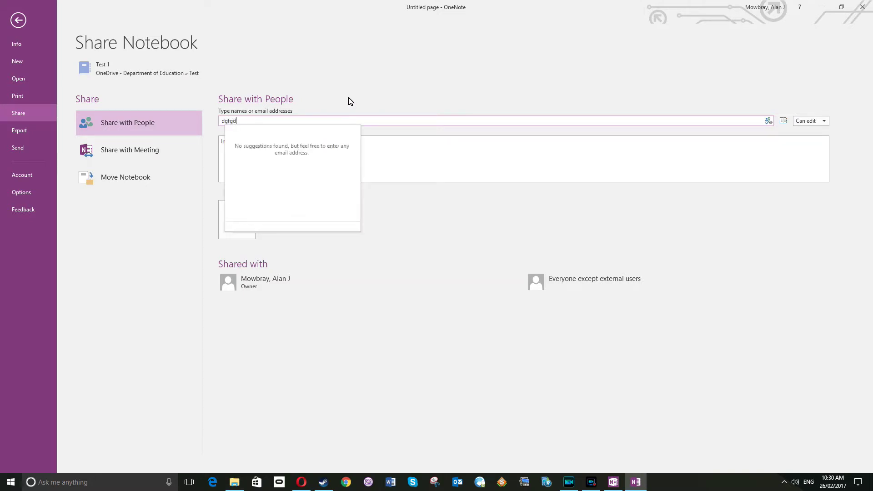
key("BackSpace")
key("BackSpace")
key("BackSpace")
key("BackSpace")
key("BackSpace")
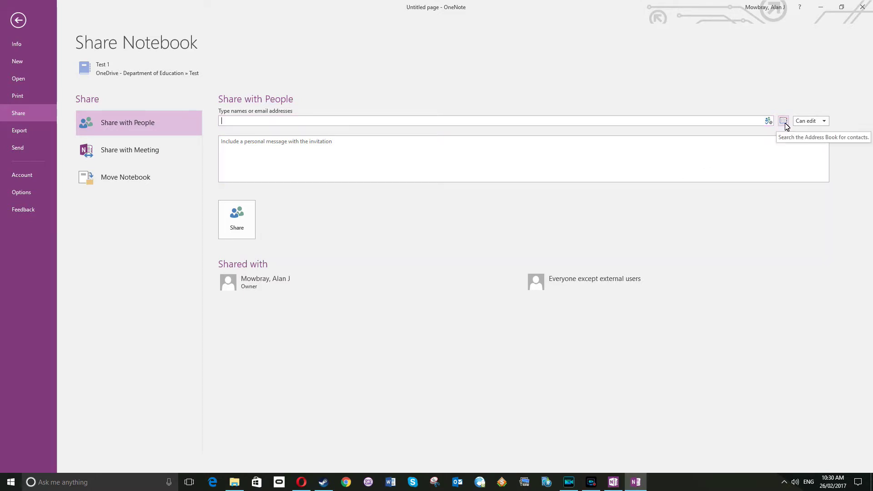
left_click(785, 123)
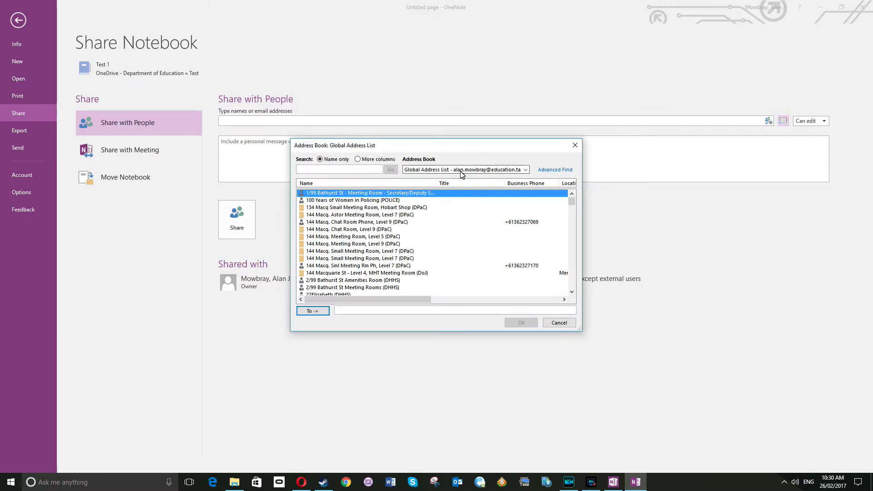
left_click(461, 174)
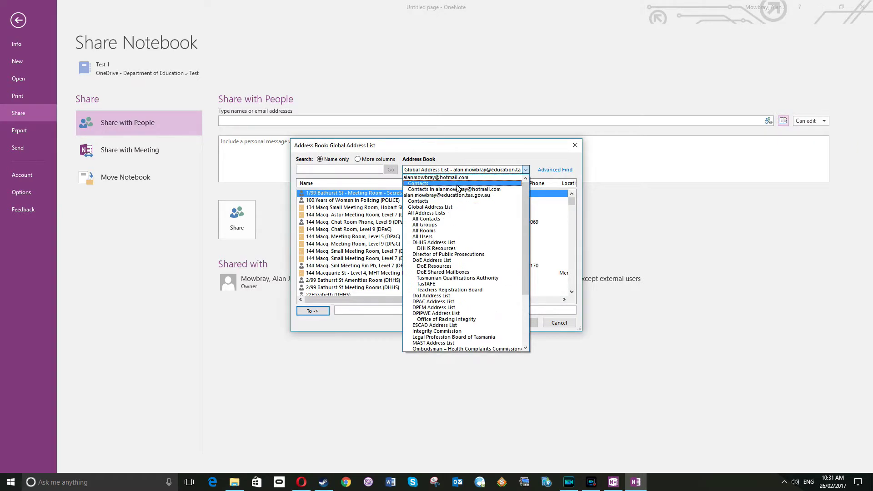
left_click(459, 208)
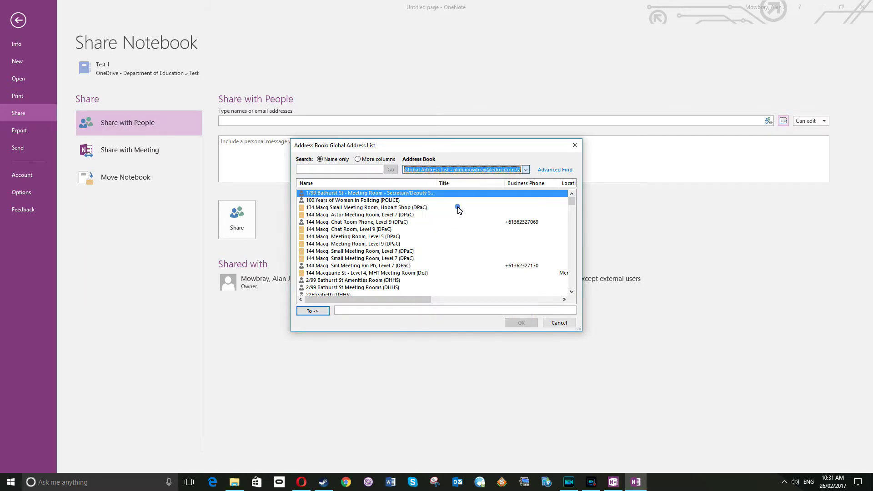
left_click(348, 169)
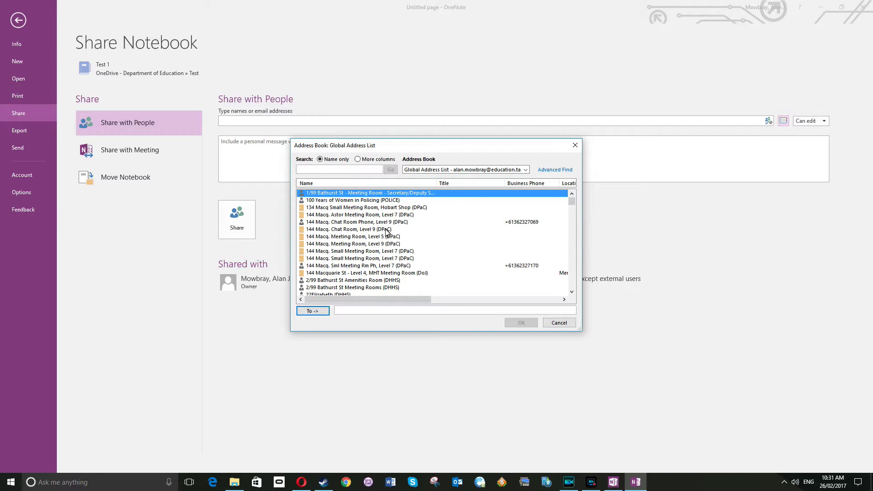
type("doe")
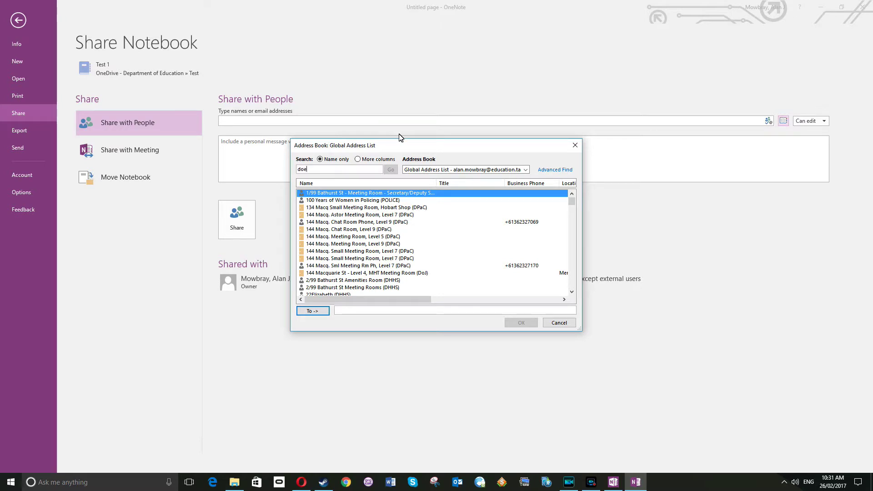
type(" - riverside")
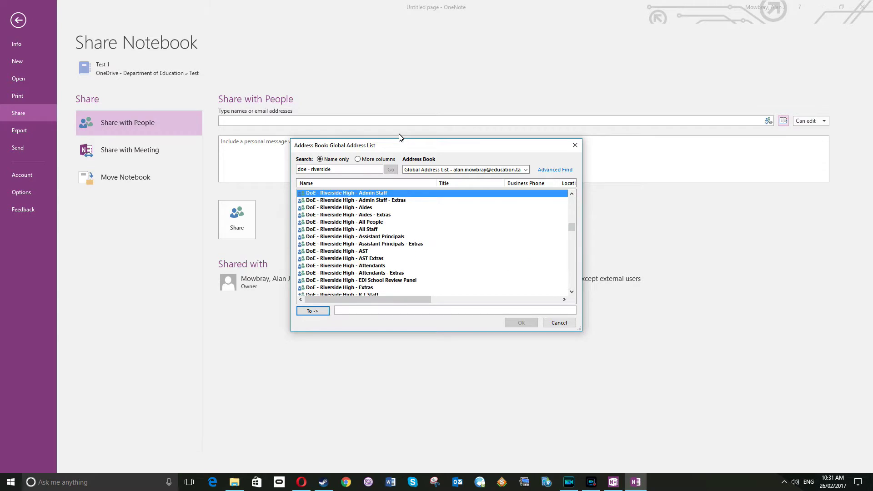
scroll(386, 251, "down", 2)
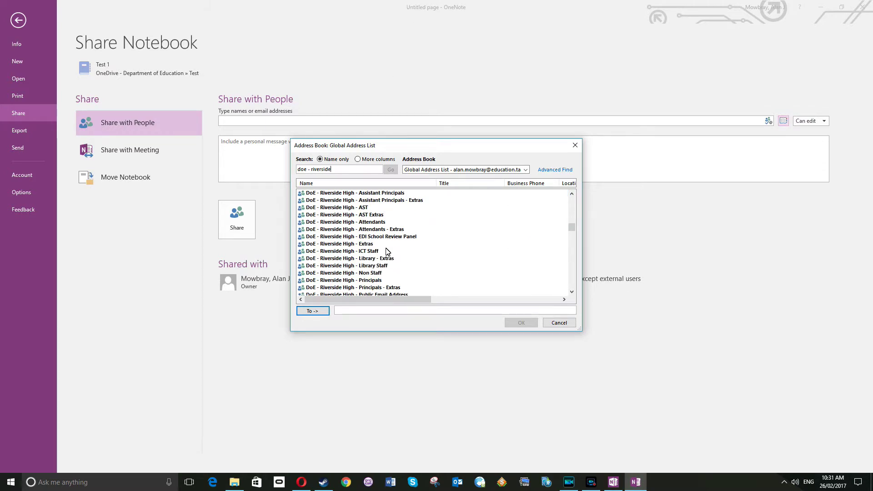
key("BackSpace")
key("BackSpace")
key("BackSpace")
key("BackSpace")
key("BackSpace")
key("BackSpace")
key("BackSpace")
key("BackSpace")
key("BackSpace")
key("BackSpace")
key("BackSpace")
key("BackSpace")
key("BackSpace")
key("BackSpace")
key("BackSpace")
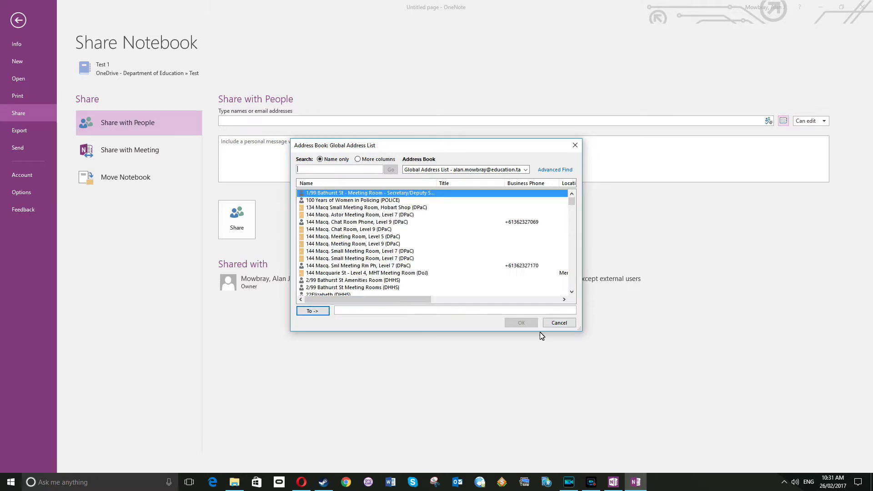
left_click(575, 146)
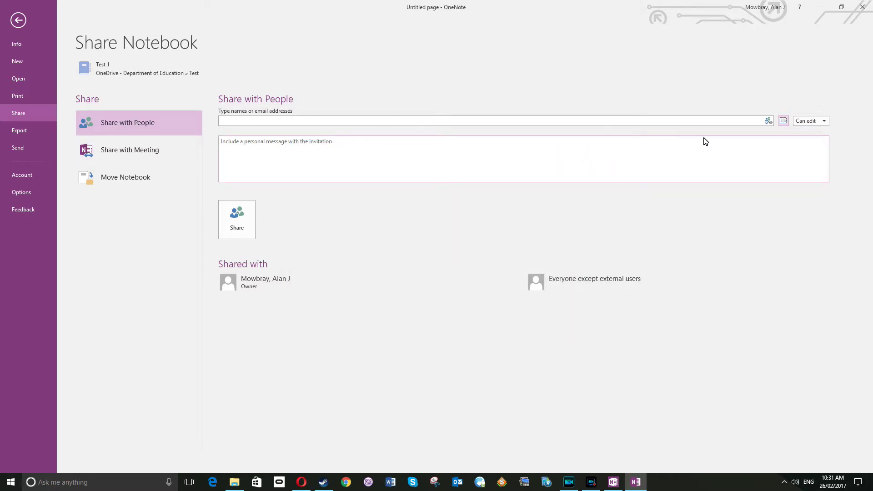
left_click(822, 121)
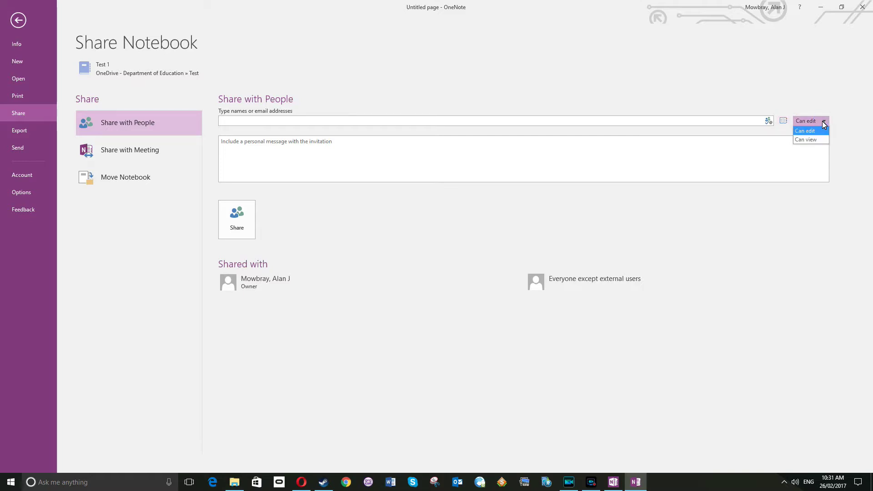
left_click(820, 146)
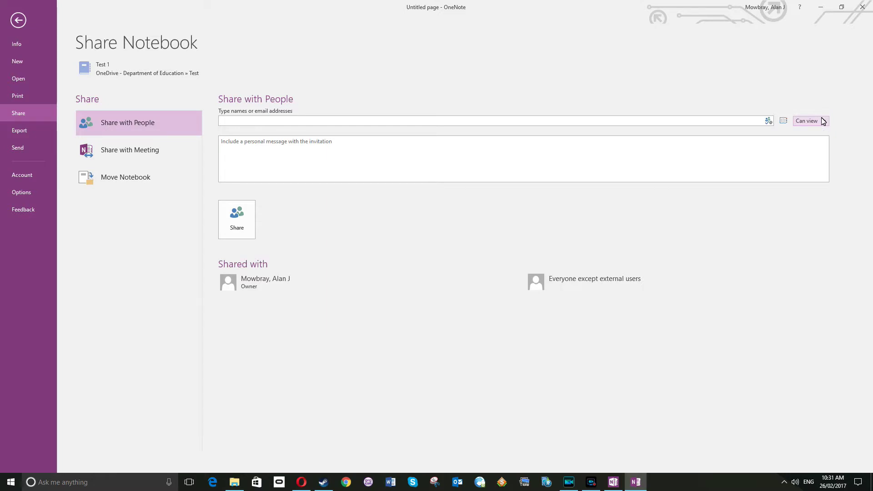
left_click(824, 122)
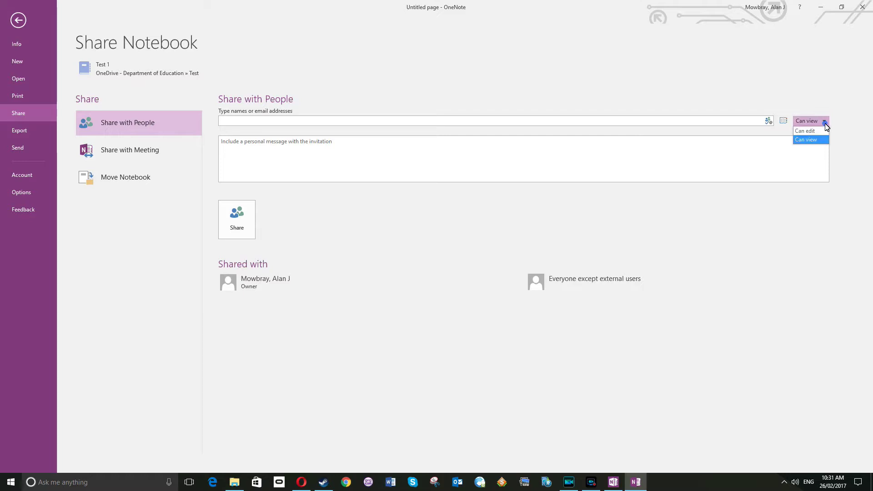
left_click(824, 132)
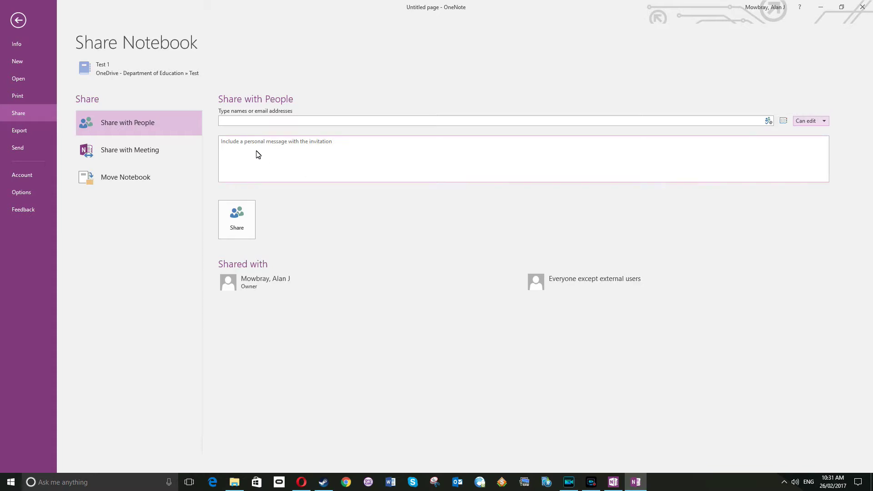
left_click(235, 142)
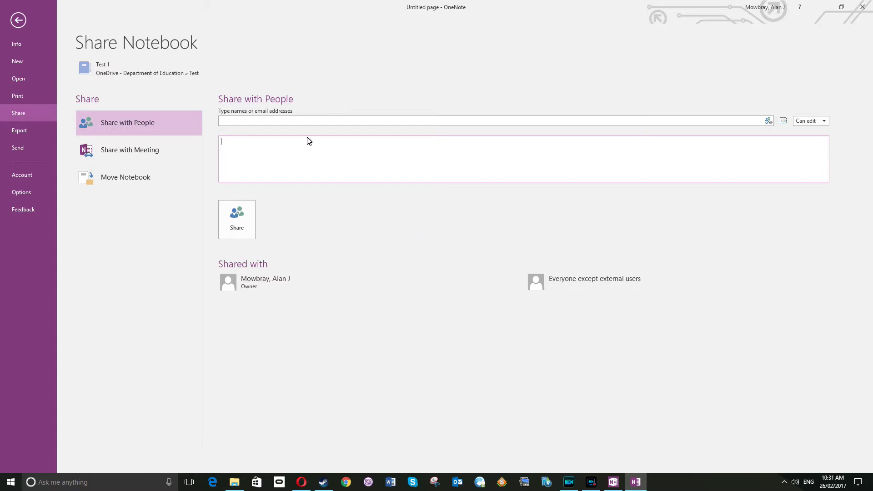
- Return from the sharing page to the notebook and title the new page 'Folder 1'
left_click(19, 21)
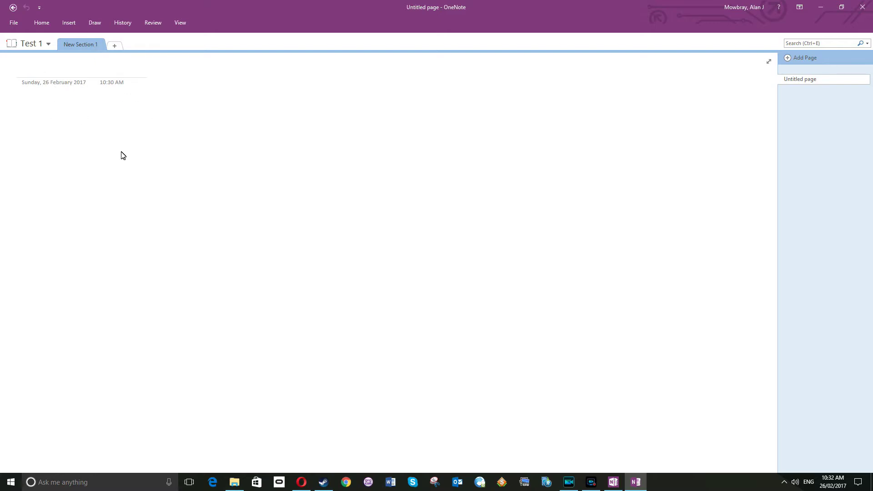
type("Folde")
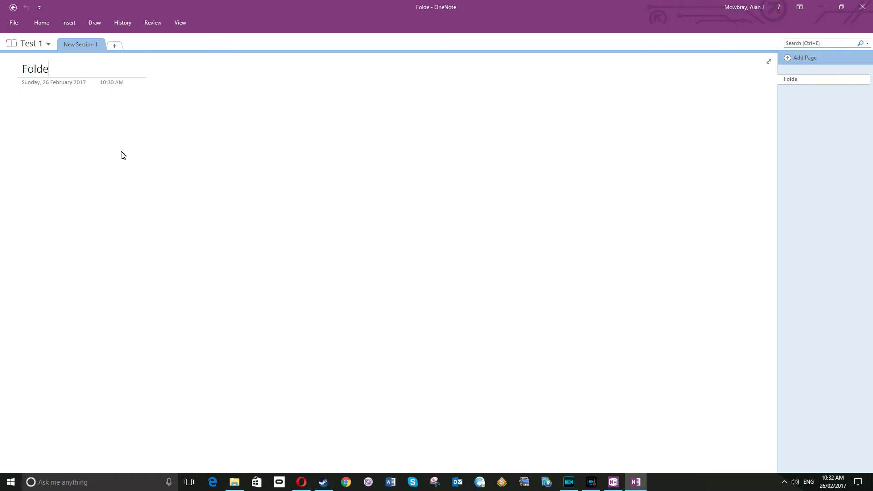
type("r 1")
left_click(121, 148)
- Rename section New Section 1 to 'Folder 1' and erase the page's 'Folder 1' title
double_click(91, 47)
key("BackSpace")
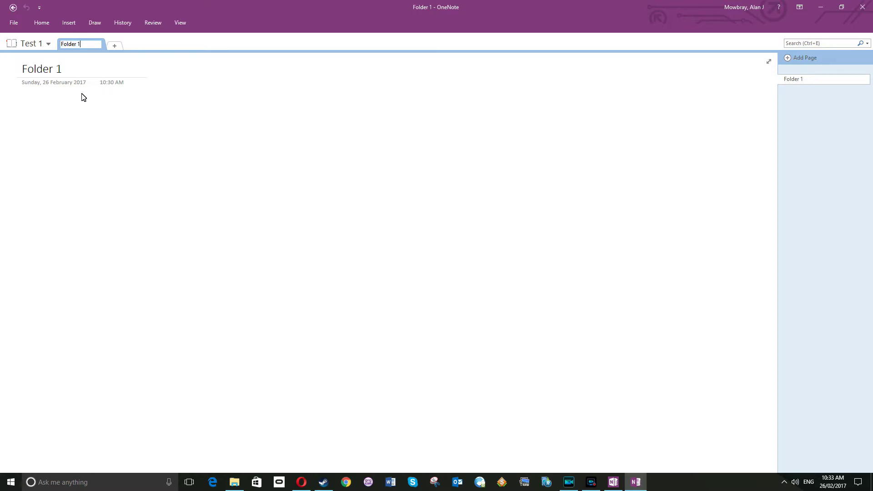
key("Return")
right_click(80, 48)
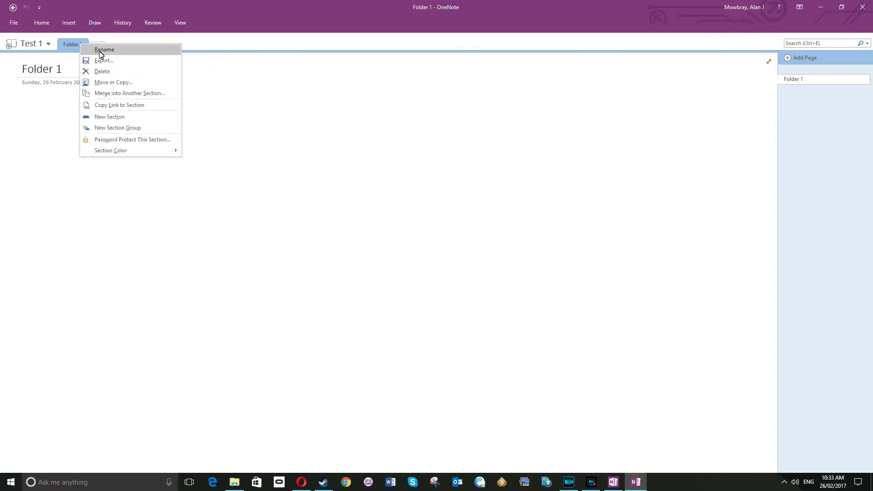
left_click(40, 113)
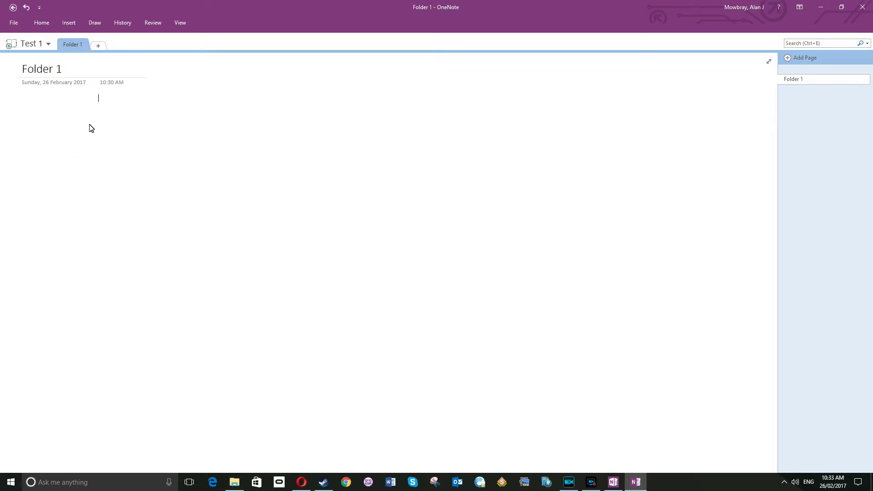
left_click(74, 71)
key("BackSpace")
key("BackSpace")
key("BackSpace")
key("BackSpace")
key("BackSpace")
key("BackSpace")
key("BackSpace")
key("BackSpace")
- Type 'Page 1' as the page title and put the caret in the page body
type("Page 1")
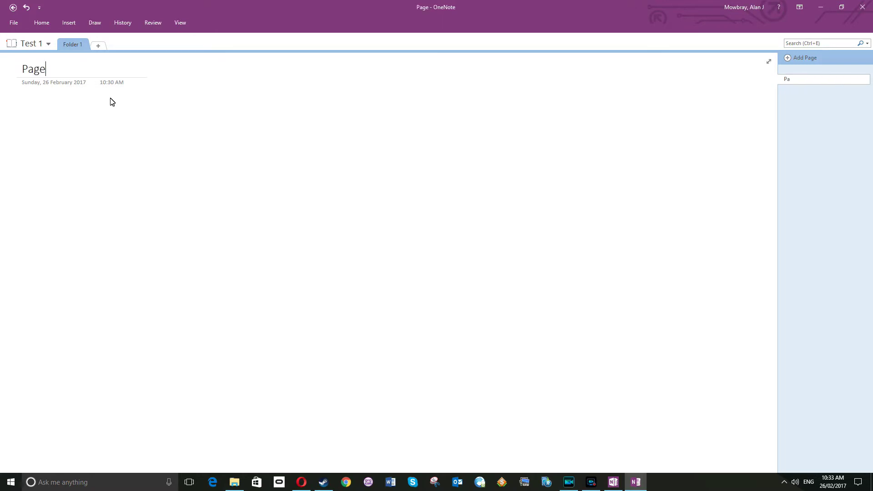
left_click(55, 107)
- Show that notes can start anywhere on Page 1, then type a note of random letters near the top centre
left_click(278, 103)
left_click(230, 203)
left_click(103, 246)
left_click(471, 280)
left_click(591, 194)
left_click(321, 192)
left_click(263, 321)
left_click(148, 328)
left_click(158, 213)
left_click(428, 186)
left_click(413, 138)
left_click(230, 238)
left_click(406, 320)
left_click(485, 190)
left_click(281, 191)
left_click(275, 124)
type("kjdfghklsdjjdfgkljdfkljlkfjlksdfj")
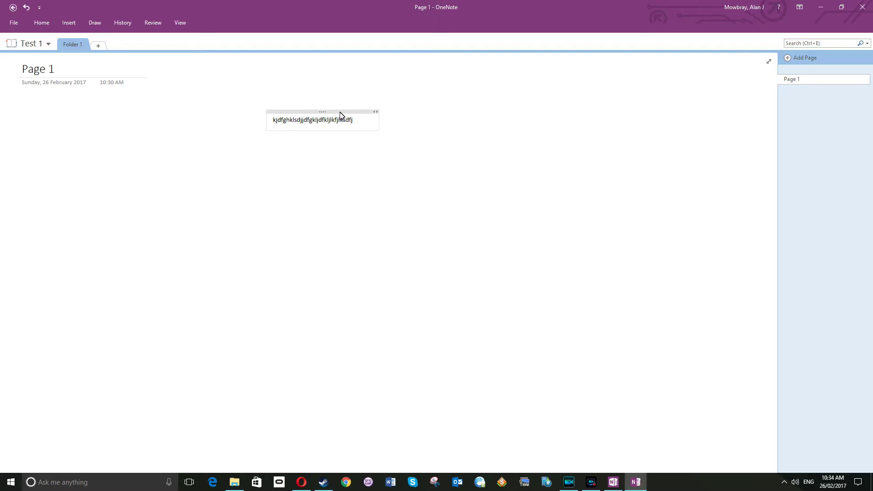
- Move the first note left under the title and type a second note of letters on the right
left_click_drag(340, 113, 89, 123)
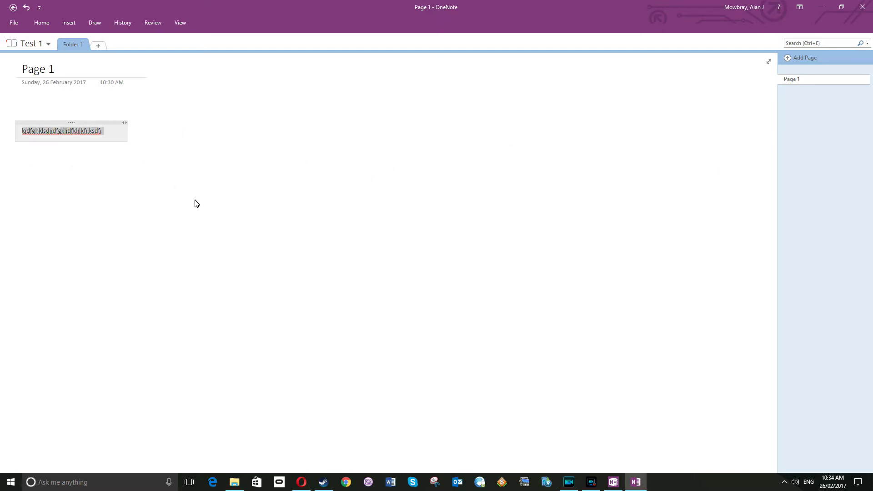
left_click(554, 141)
type("dlkjsdklfjgklsdfgjklsdfjg")
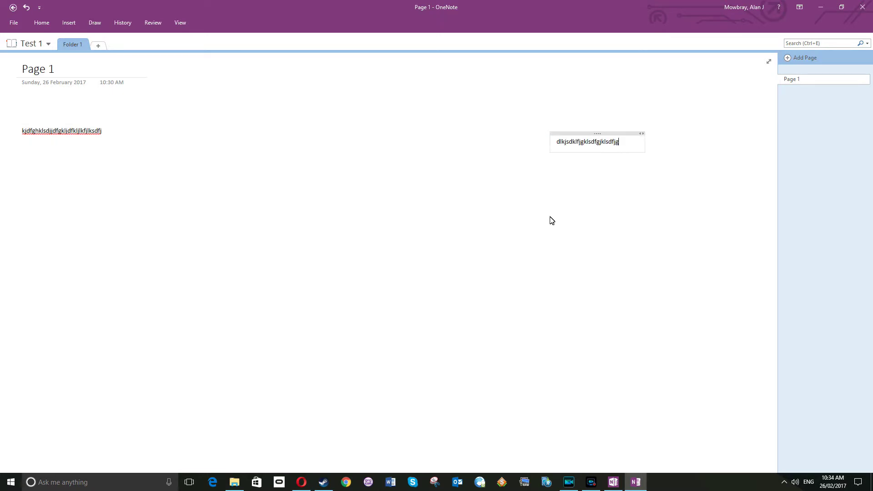
- Drag the second note directly beneath the first and add an empty line to it
left_click_drag(594, 135, 60, 146)
left_click(307, 196)
left_click(37, 183)
left_click(21, 170)
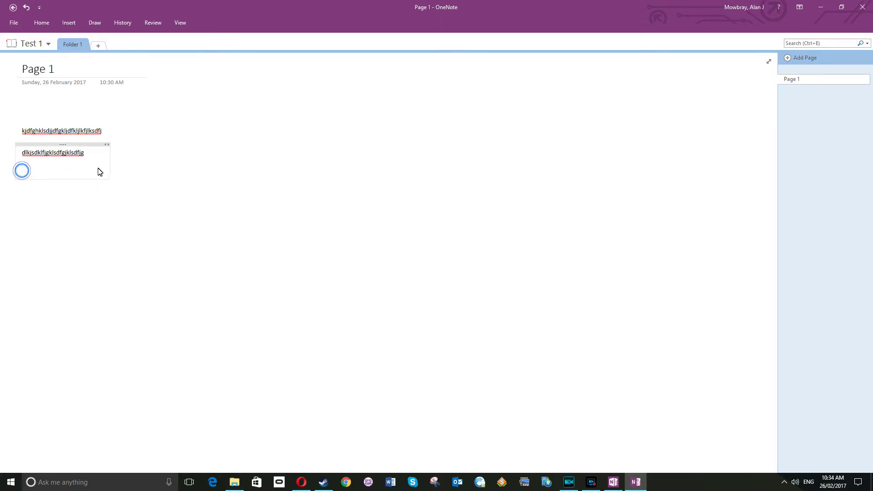
left_click(40, 201)
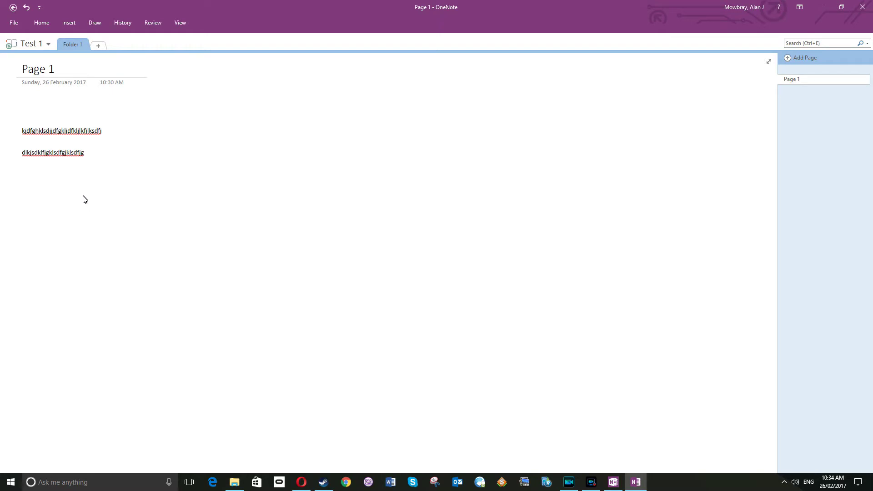
- Append three lines of random letters to the second note, one line after another
left_click(87, 155)
left_click(86, 154)
key("Return")
left_click(64, 170)
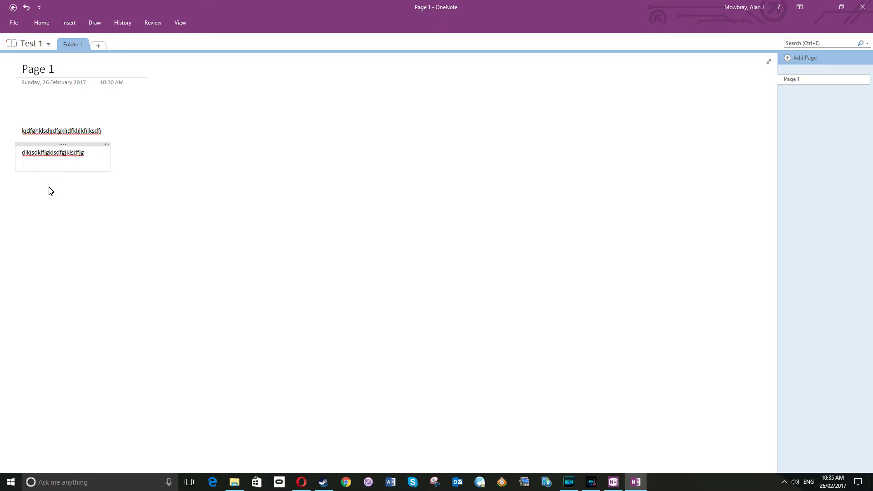
left_click(87, 153)
key("Return")
type("sdlfjglksdfjgklsjdfgl")
key("Return")
type("sdlfkjgklsdfjglk")
key("Return")
type("sd;fogkl;sdfjkgl;sjk")
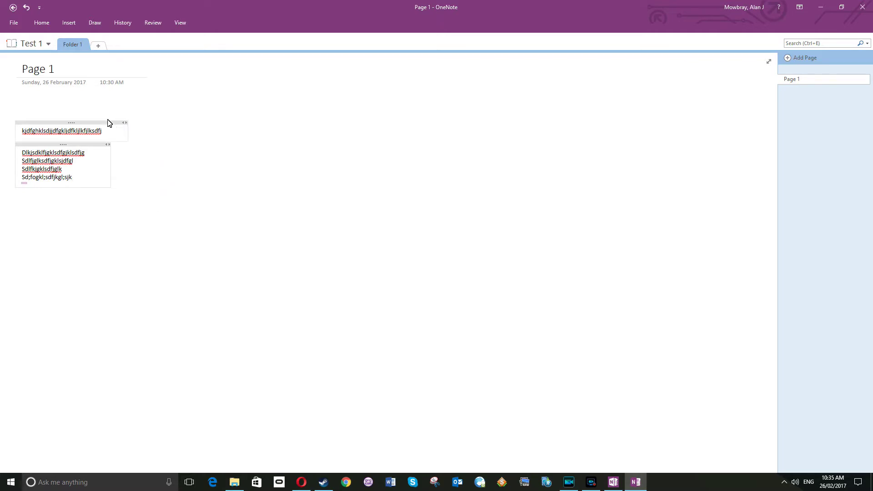
left_click(43, 25)
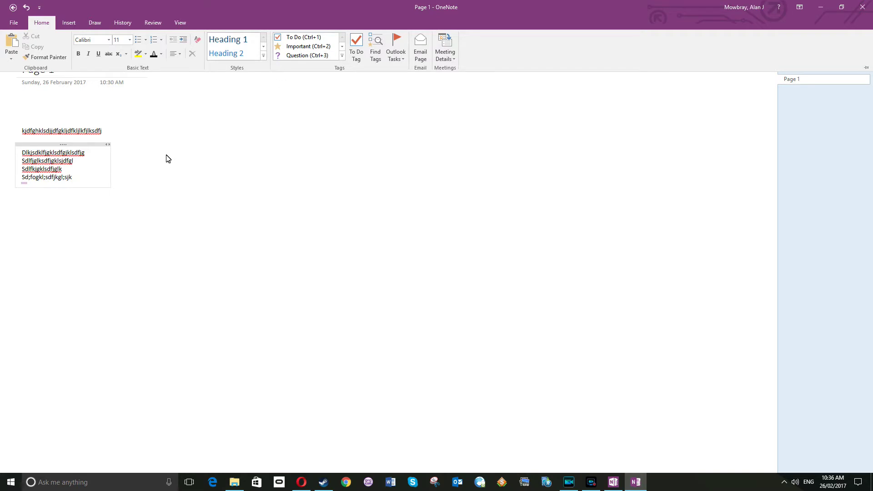
left_click(30, 211)
left_click(114, 226)
- Type a third note of random letters lower on Page 1, with the caret at its start and the Home ribbon showing
left_click(80, 251)
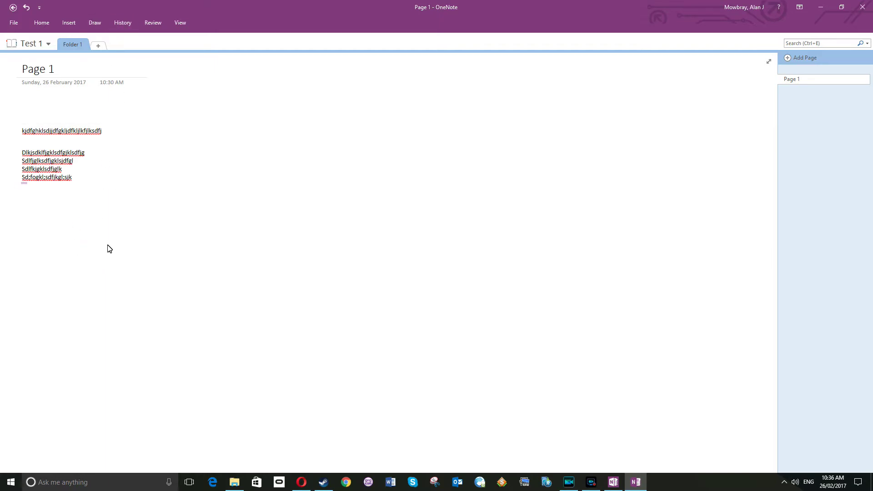
type("slfkjsldfkgjsdlkfgjlksdfjgklsdjfgkljsdklfgjsd")
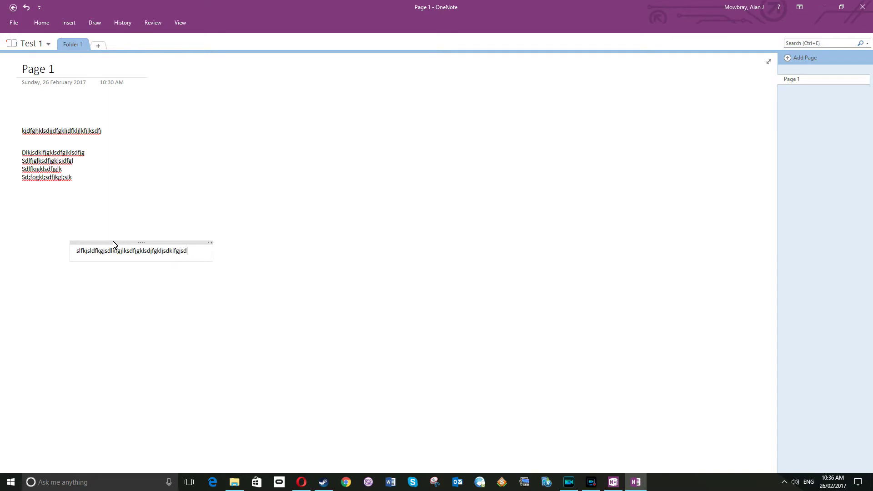
left_click(75, 250)
left_click(48, 23)
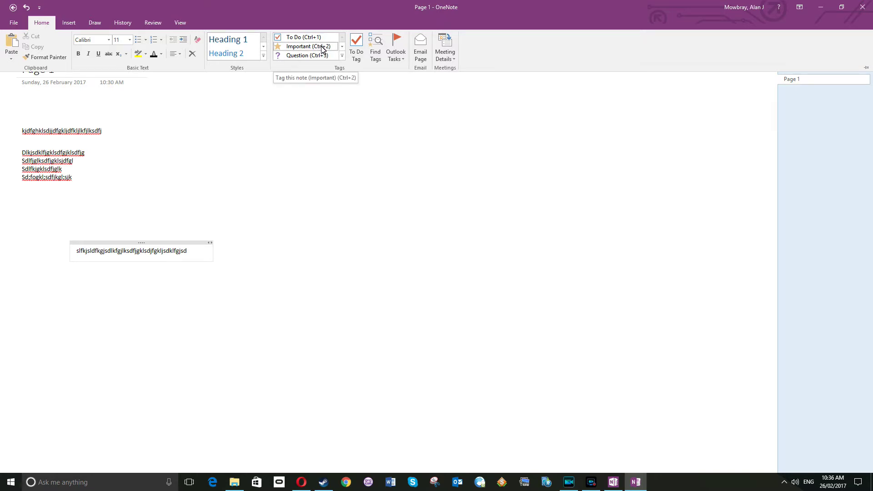
- Tag the third note as Important and scroll down and back up through the Tags gallery
left_click(321, 47)
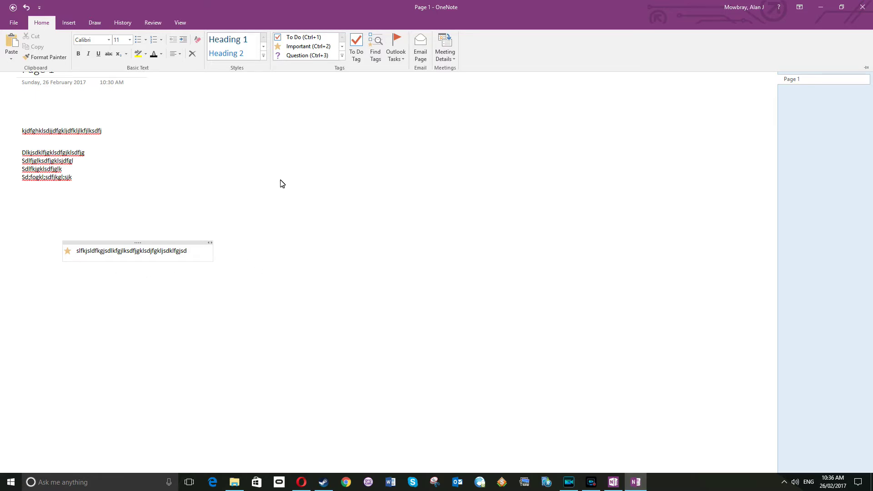
left_click(342, 47)
left_click(343, 47)
left_click(343, 47)
left_click(342, 47)
left_click(342, 46)
left_click(342, 47)
left_click(342, 47)
left_click(342, 47)
left_click(342, 47)
left_click(342, 46)
left_click(343, 47)
left_click(342, 47)
left_click(342, 39)
left_click(342, 39)
left_click(342, 39)
left_click(342, 39)
left_click(343, 39)
left_click(343, 39)
left_click(342, 39)
left_click(343, 39)
left_click(343, 40)
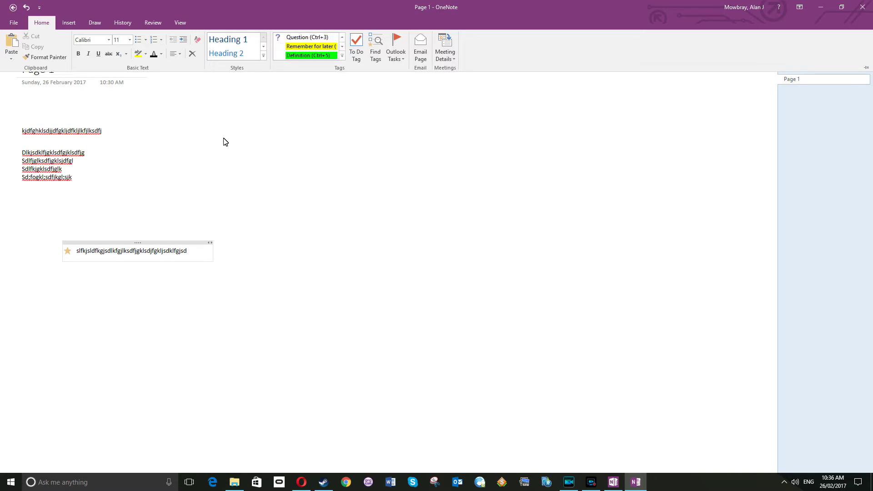
- Add a new line to the tagged note and scroll the Tags gallery to Remember for later
left_click(187, 252)
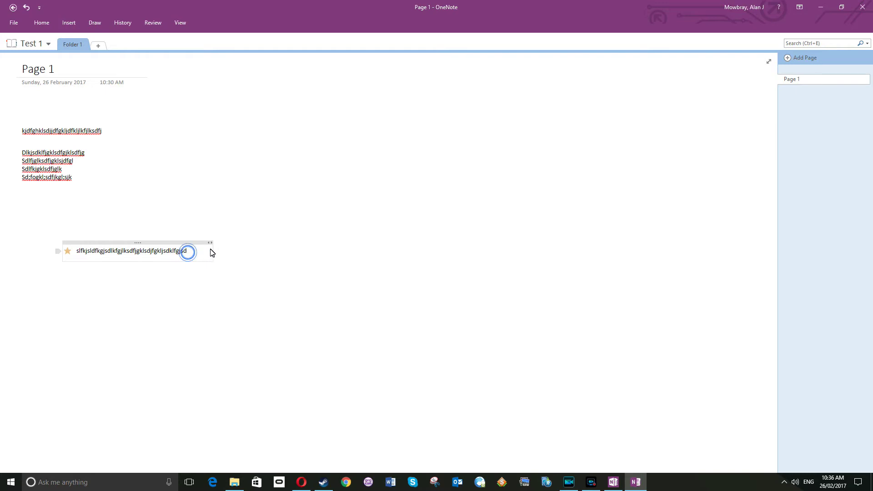
key("Return")
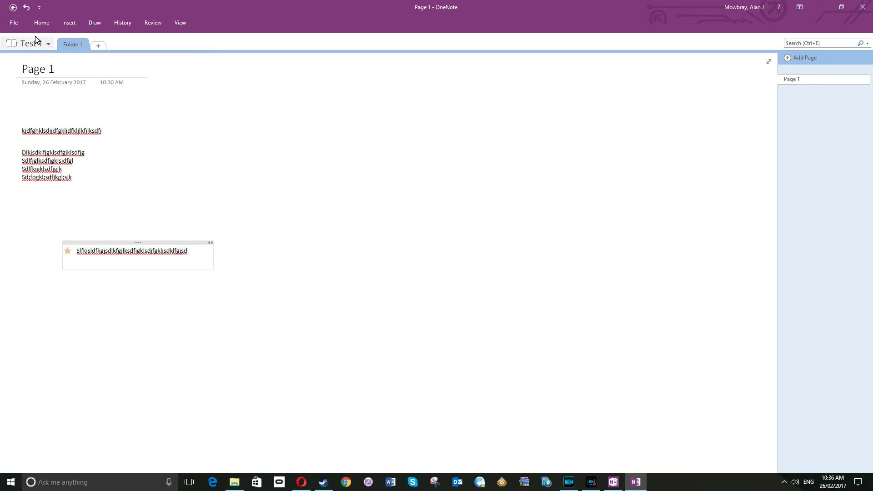
left_click(42, 23)
left_click(341, 47)
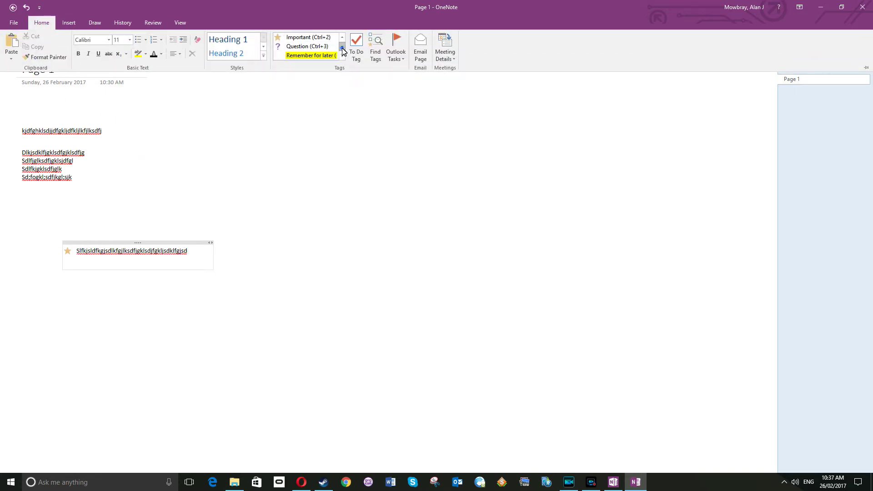
left_click(341, 47)
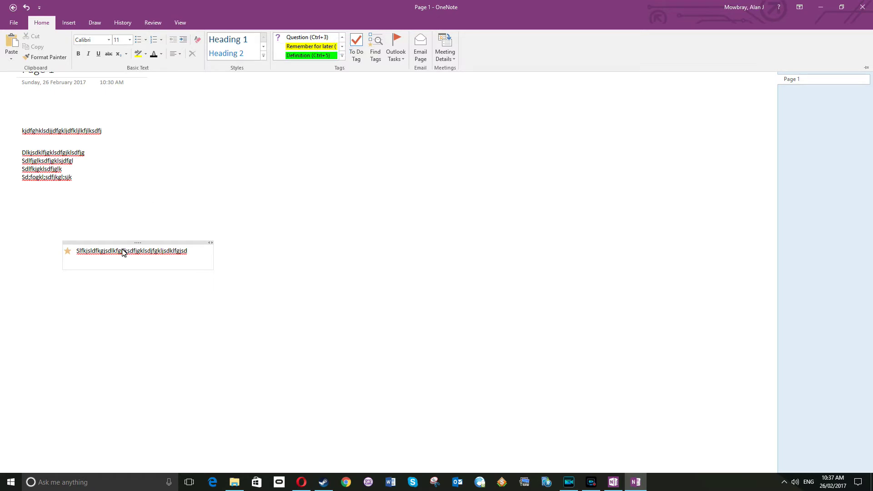
left_click(92, 262)
type("fdghdfghdfghdfghdfgh")
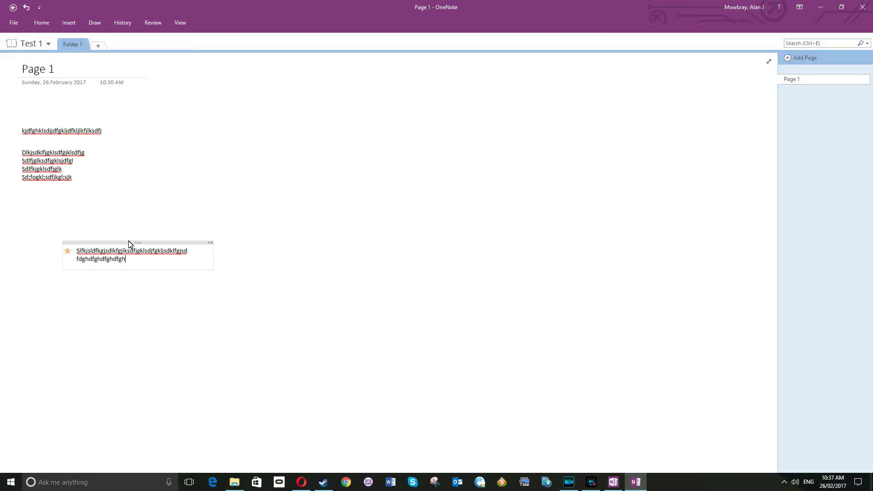
left_click(41, 24)
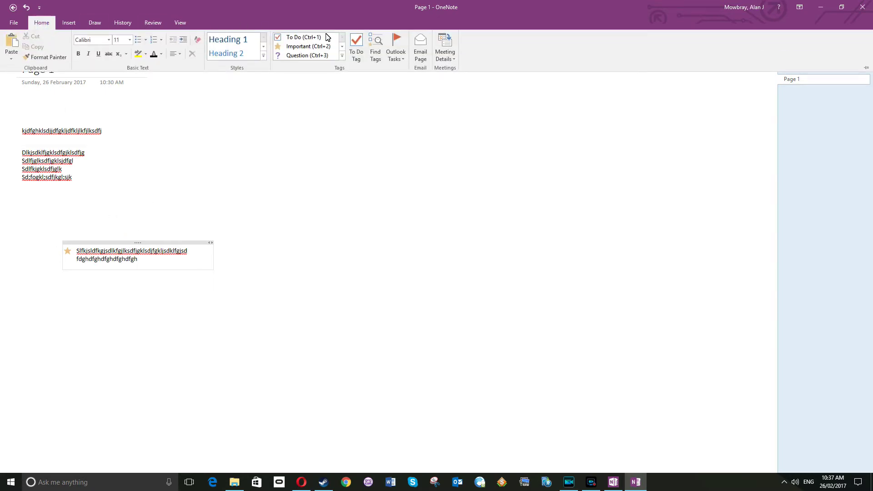
left_click(341, 46)
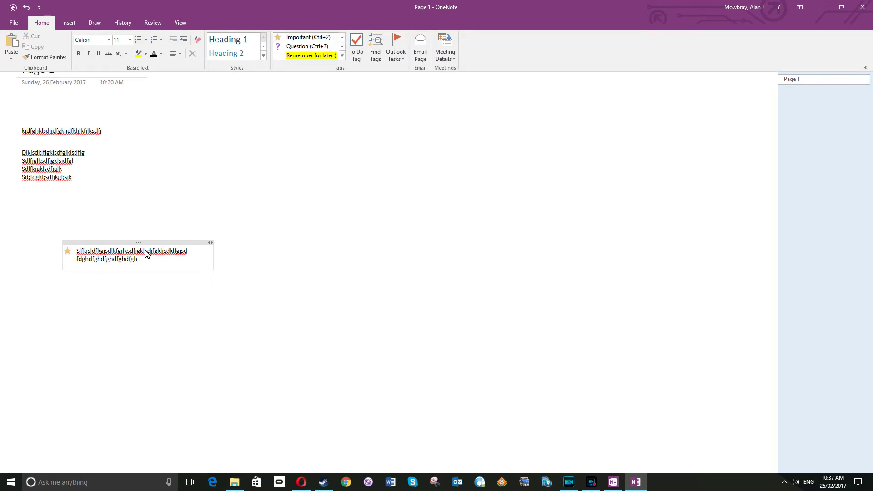
left_click(311, 55)
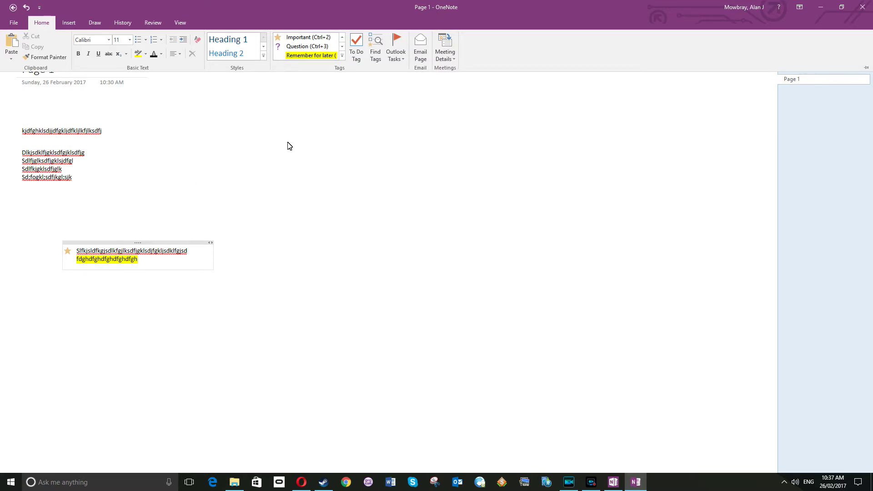
left_click(342, 46)
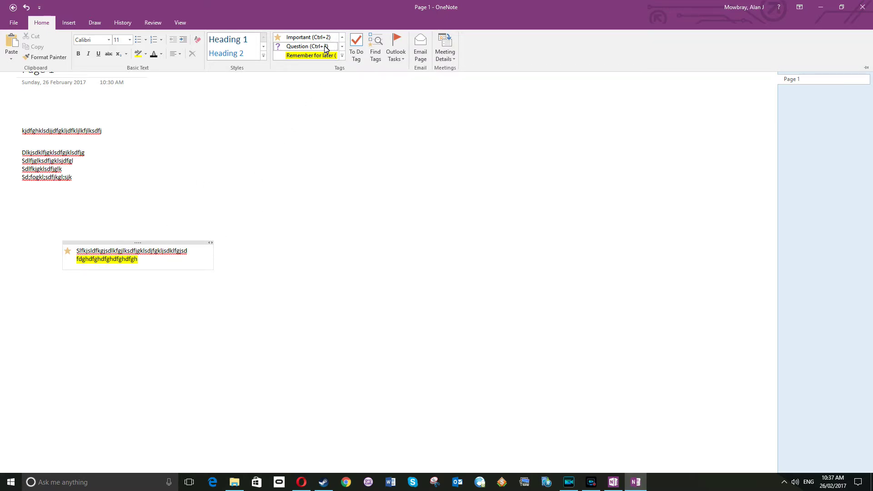
left_click(342, 46)
left_click(342, 46)
left_click(341, 46)
left_click(341, 46)
left_click(342, 37)
left_click(342, 38)
left_click(342, 47)
left_click(342, 46)
left_click(342, 37)
left_click(341, 37)
left_click(342, 37)
left_click(342, 37)
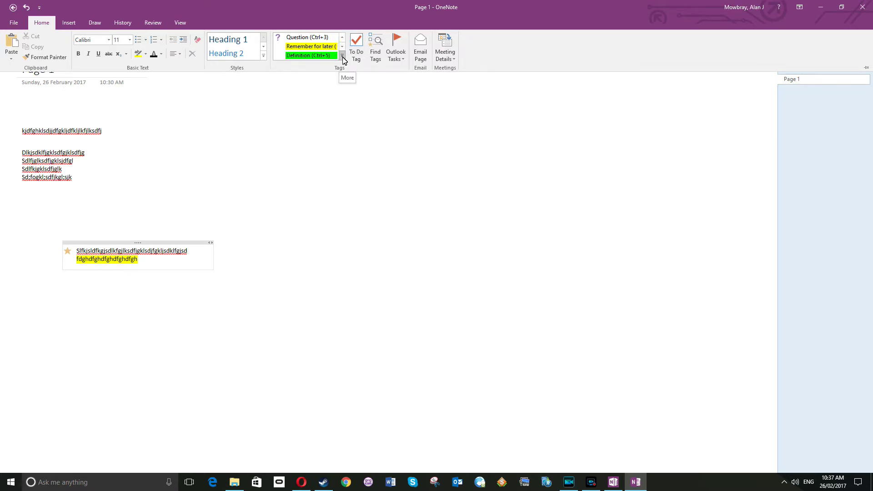
- Browse the full Tags list and gallery without applying any tag
left_click(343, 55)
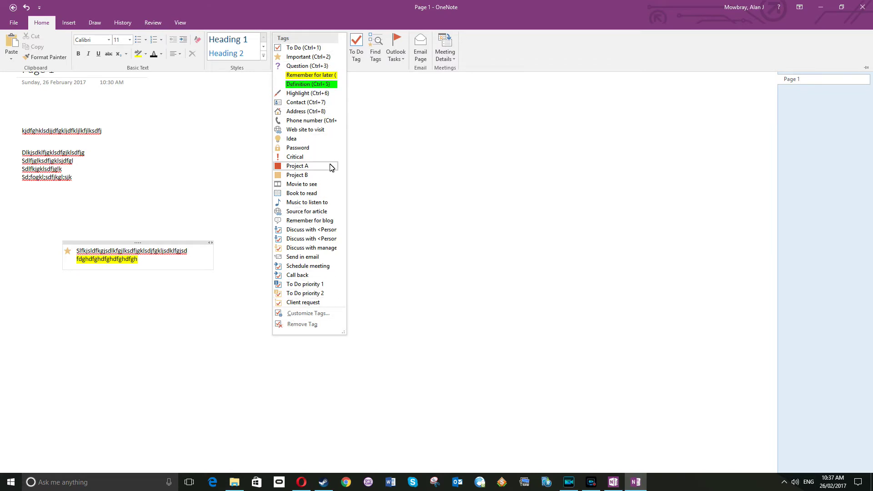
left_click(357, 76)
left_click(342, 47)
left_click(342, 46)
left_click(342, 46)
left_click(343, 41)
left_click(342, 41)
left_click(342, 41)
left_click(342, 41)
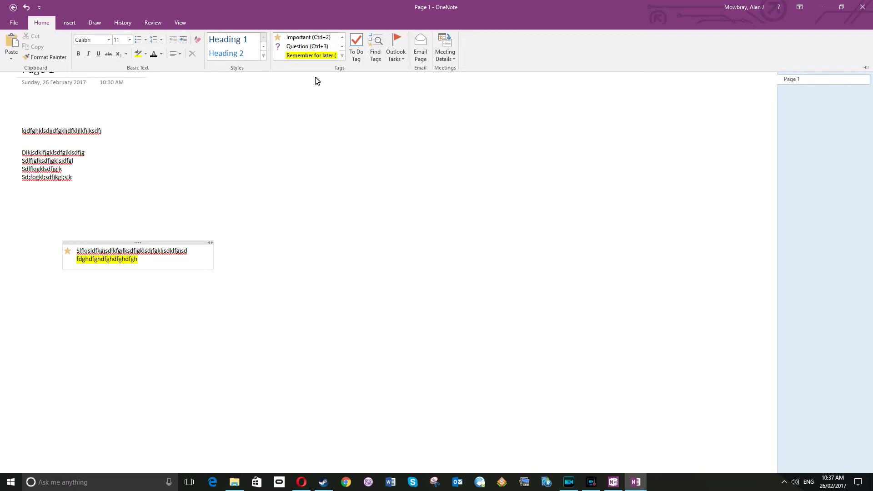
left_click(342, 56)
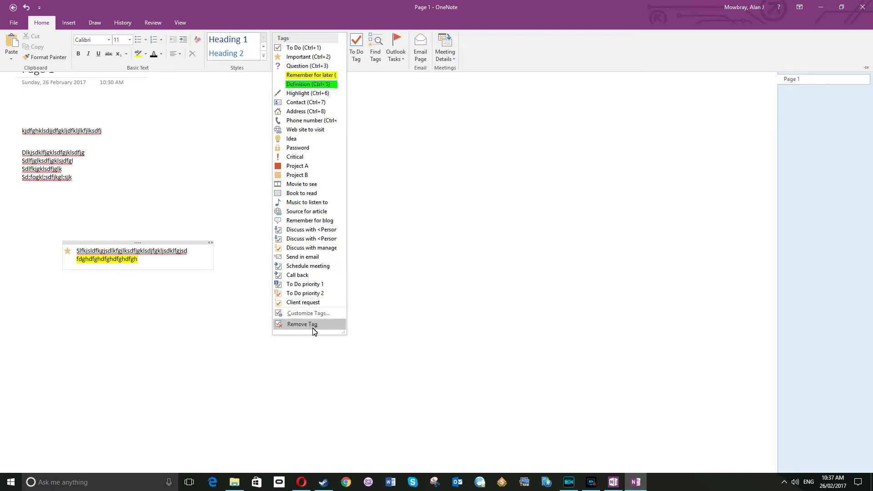
left_click(378, 146)
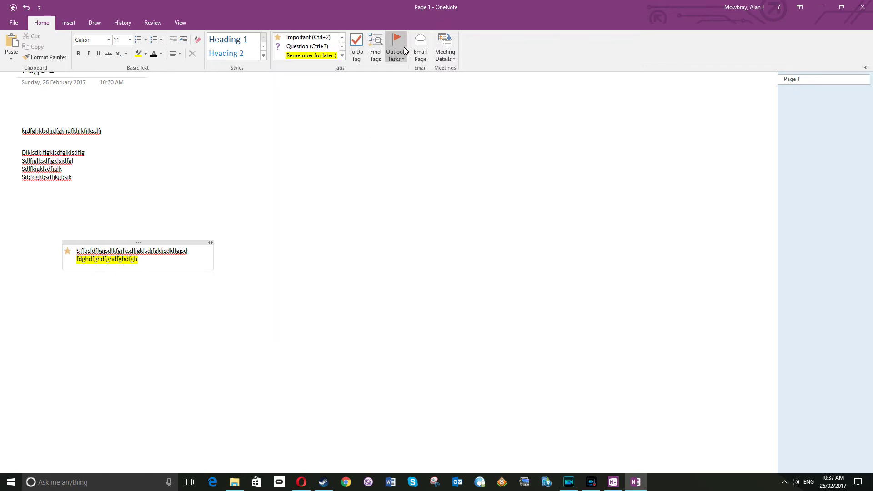
- Apply the To Do tag to the note's second line, leaving its checkbox unticked
left_click(358, 48)
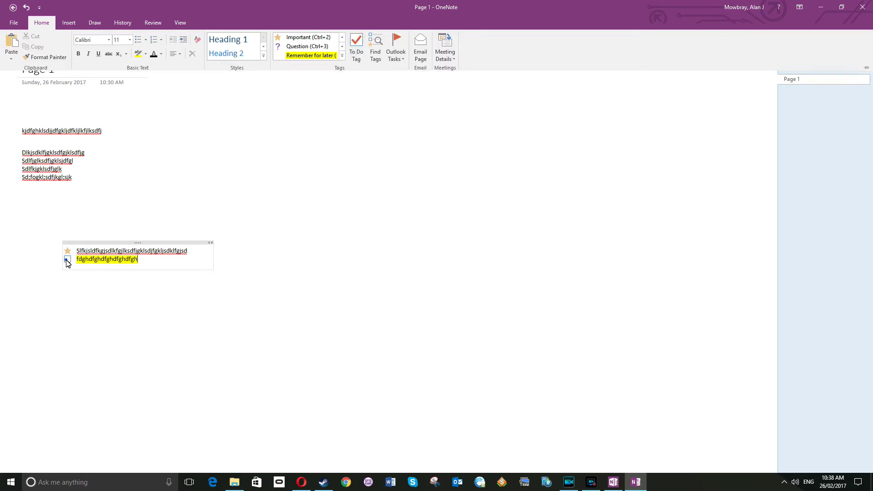
left_click(68, 258)
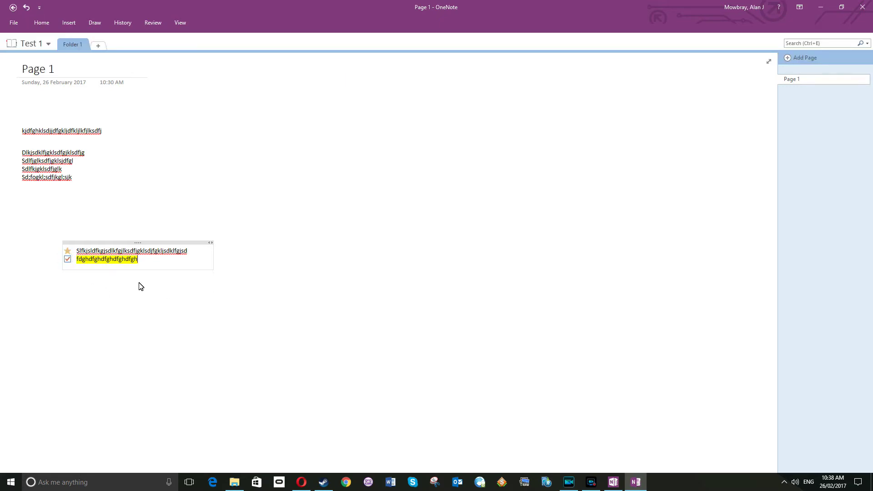
left_click(68, 259)
left_click(41, 23)
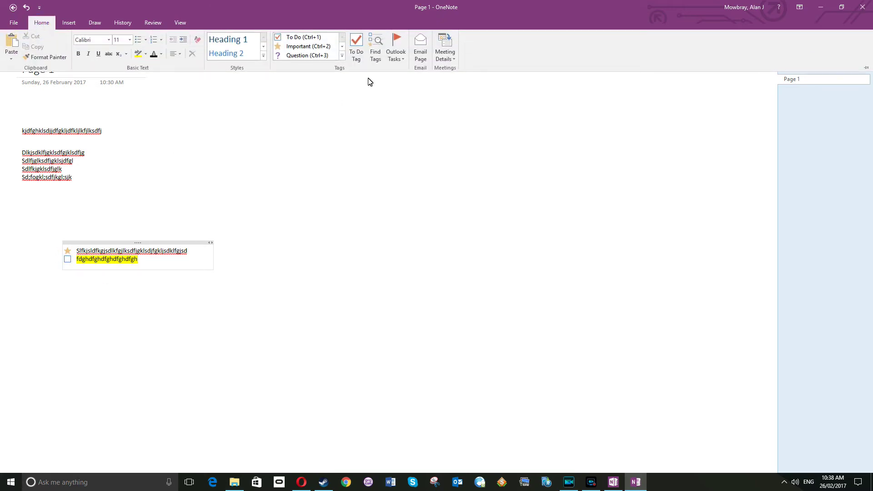
left_click(379, 48)
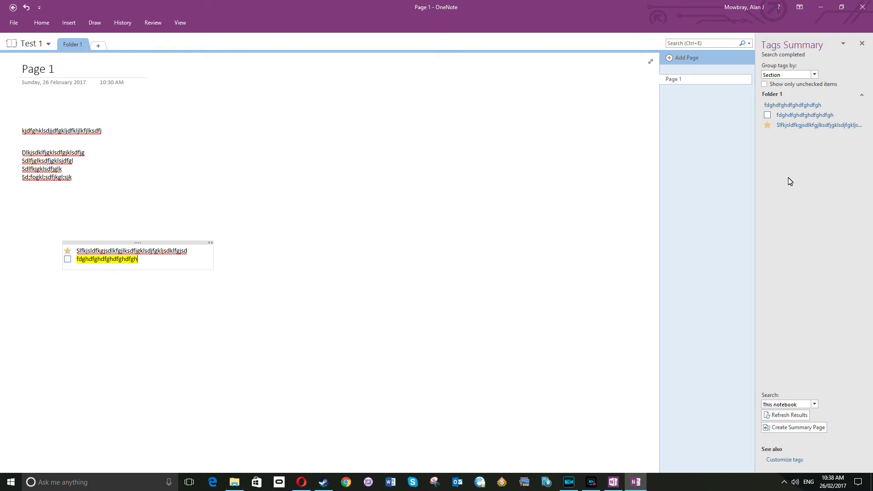
left_click(814, 75)
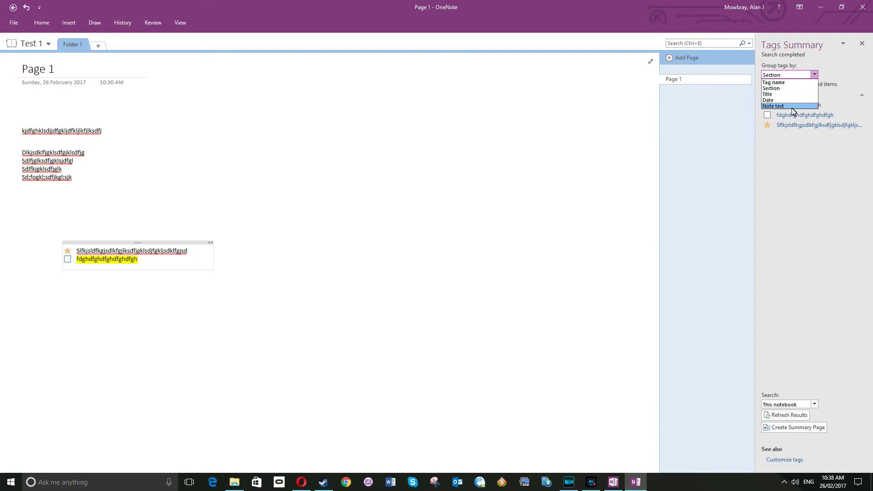
left_click(778, 183)
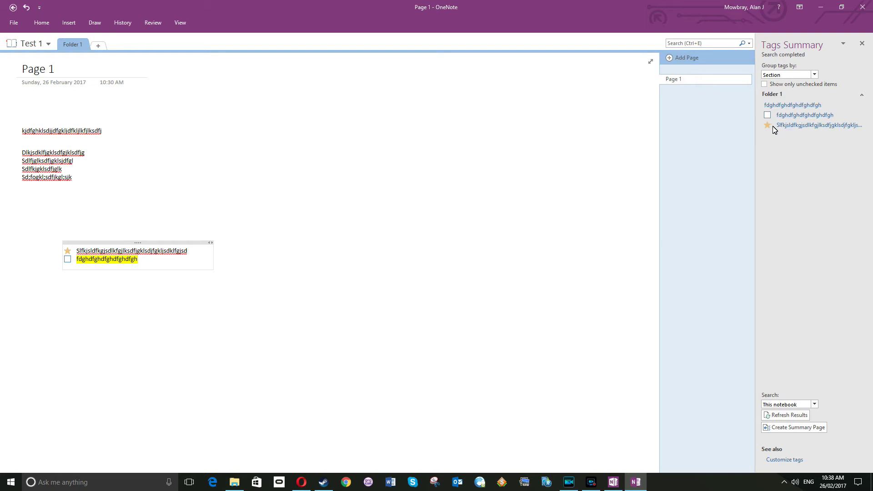
left_click(784, 125)
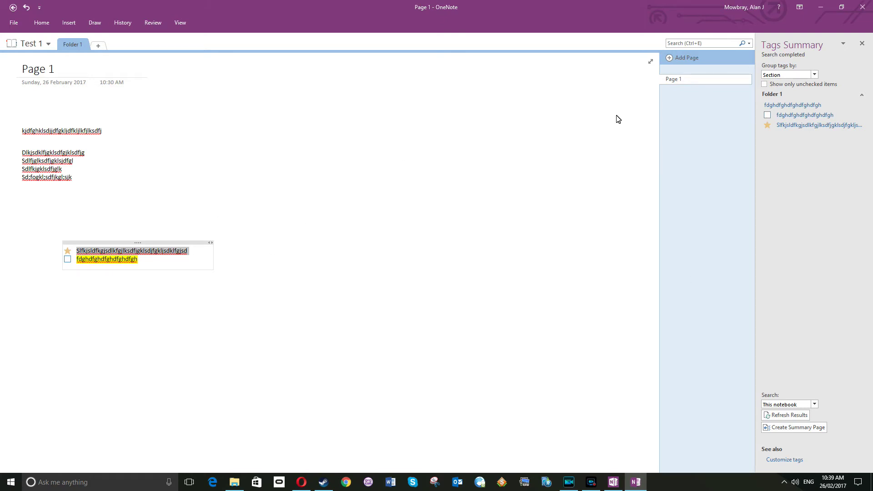
left_click(861, 43)
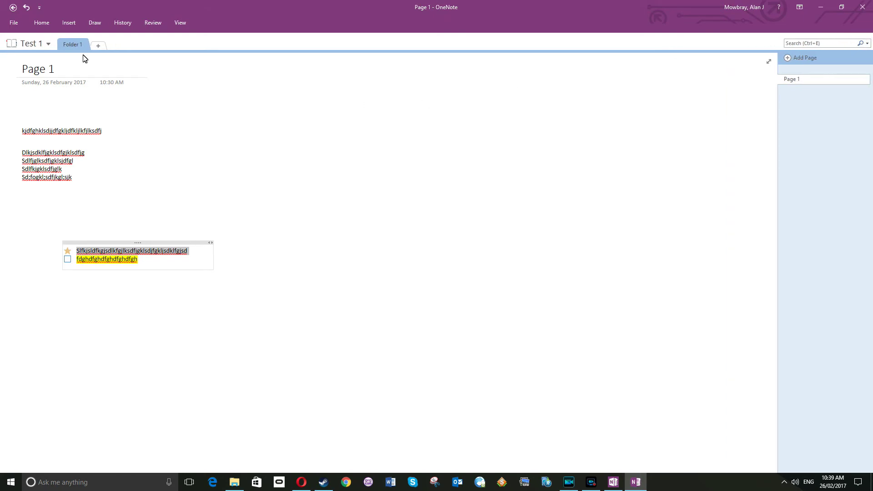
left_click(42, 23)
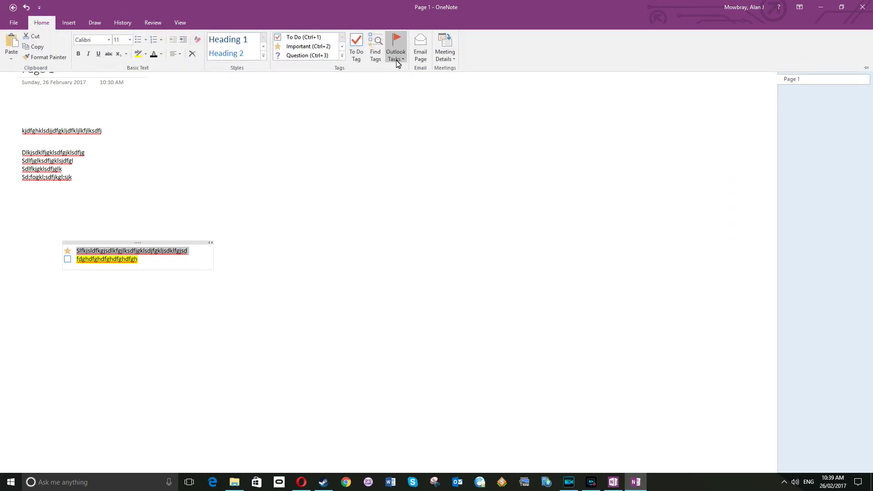
left_click(403, 57)
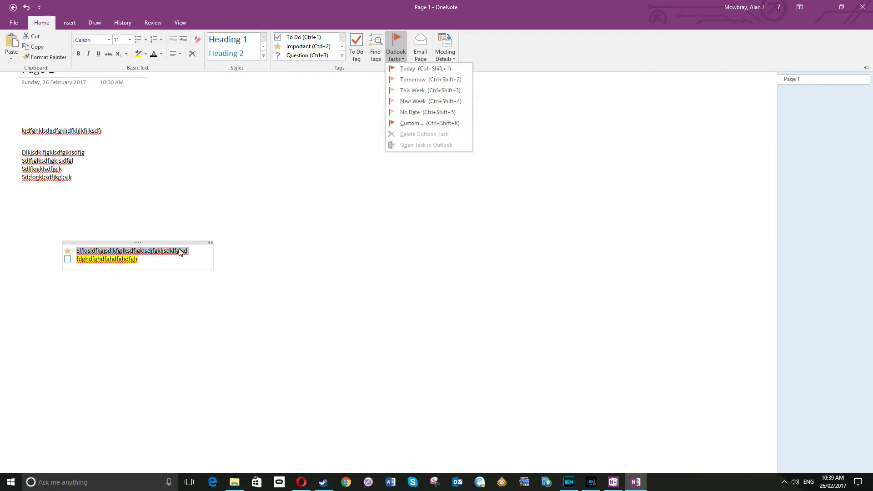
left_click(542, 52)
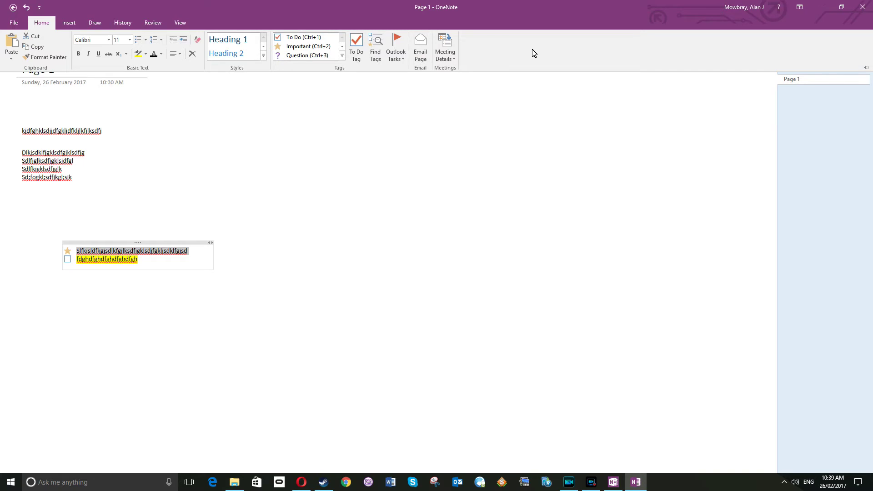
left_click(452, 55)
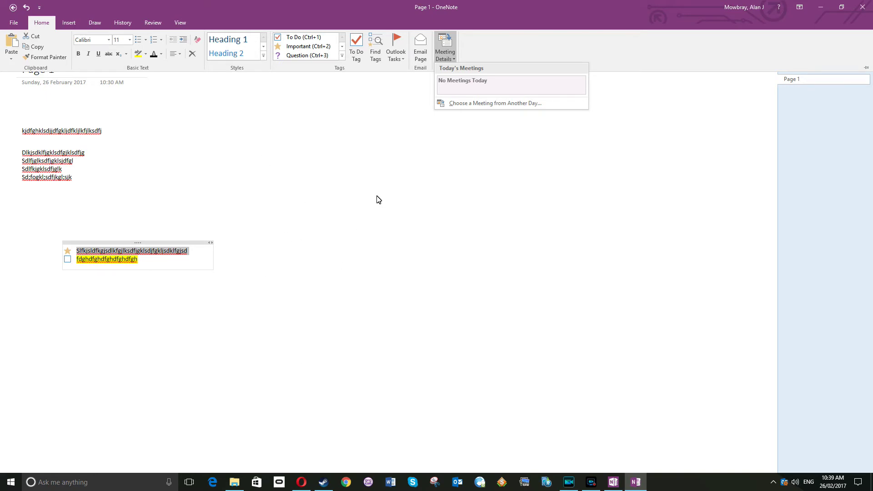
left_click(369, 159)
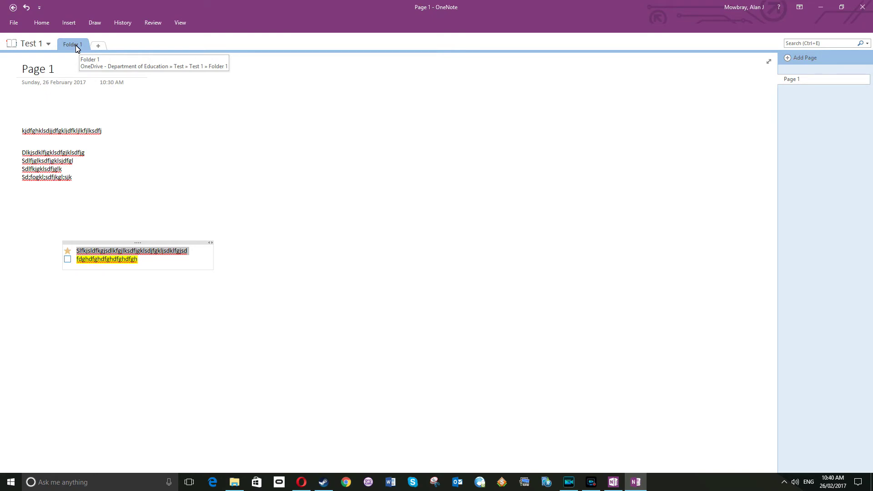
- Create a new section named Folder 2, then switch to Folder 1 and back to Folder 2
left_click(100, 46)
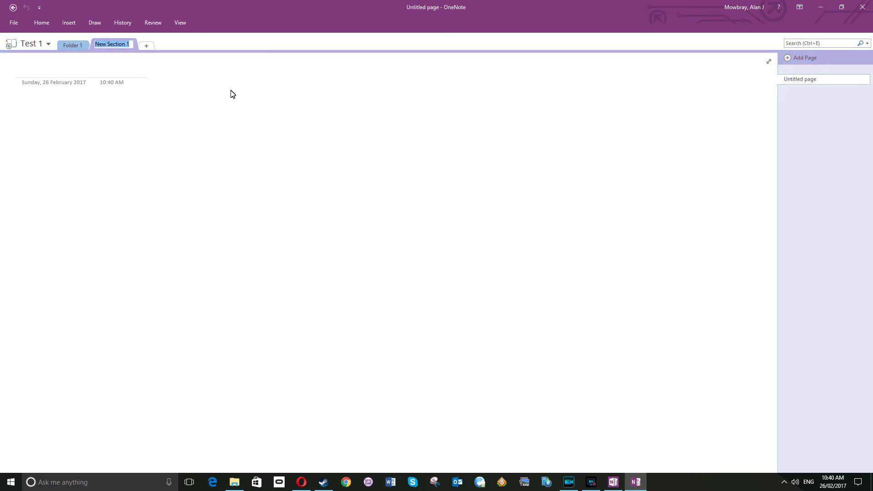
type("Folder 2")
left_click(190, 121)
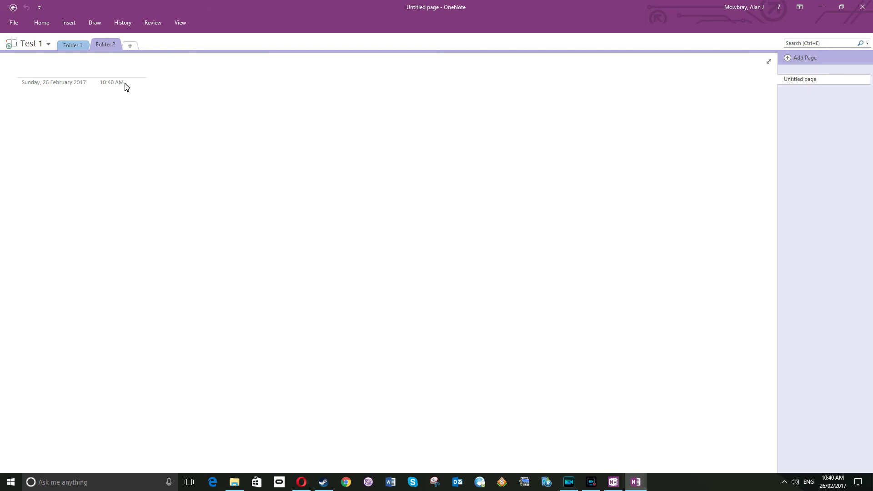
left_click(78, 46)
left_click(109, 48)
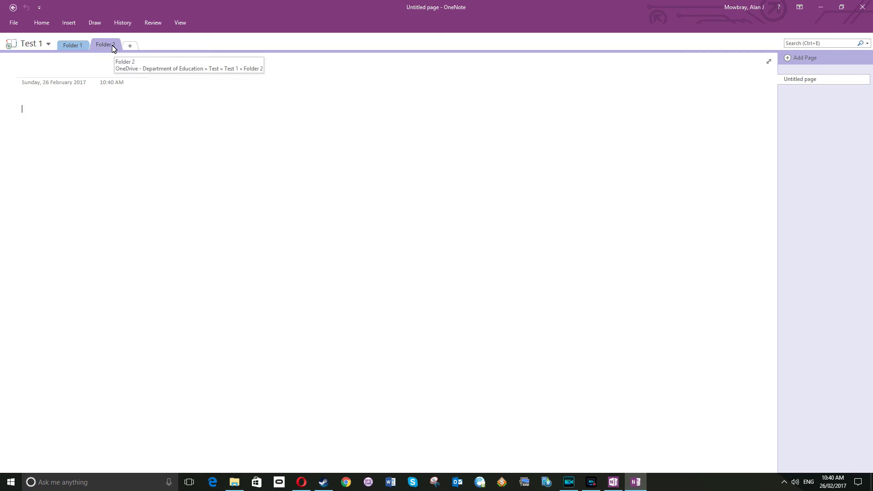
- Create a section group named Meetings from the Folder 2 tab's menu and open it
right_click(113, 48)
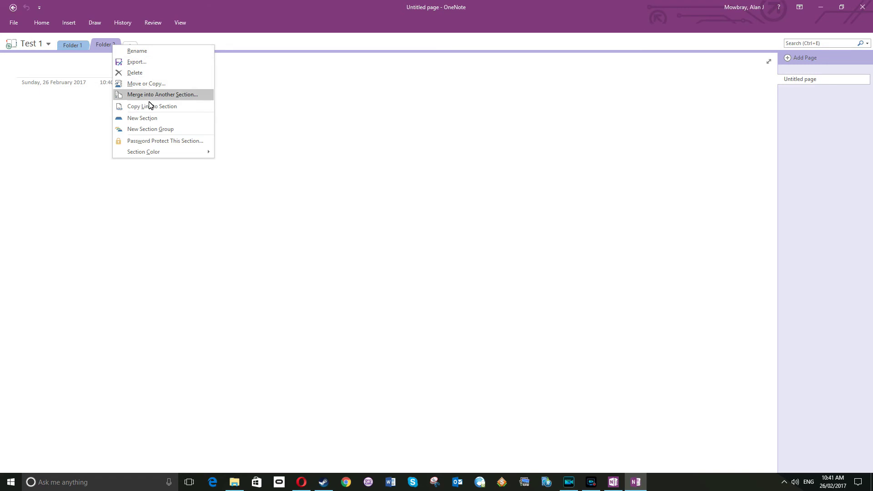
left_click(148, 130)
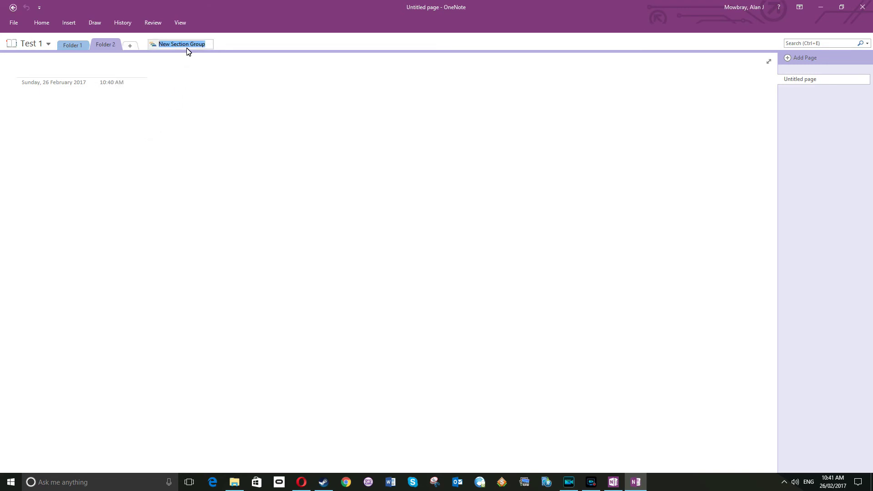
type("Meetings")
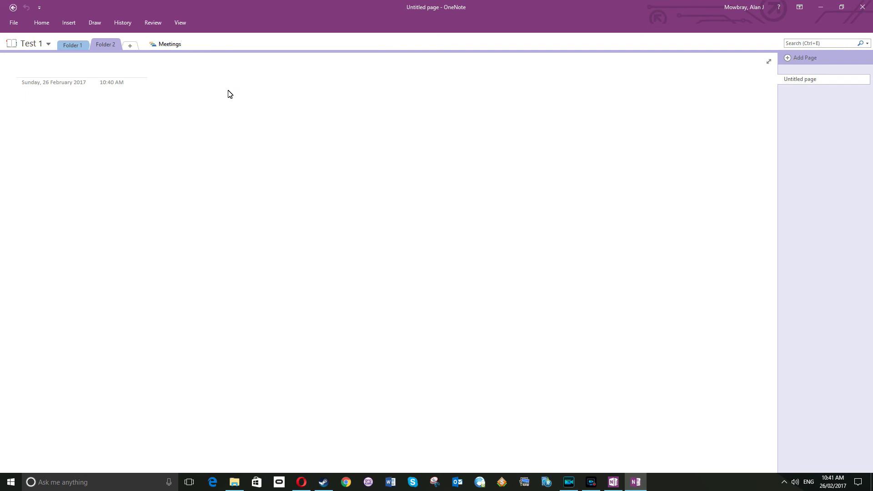
left_click(181, 101)
left_click(73, 45)
left_click(106, 45)
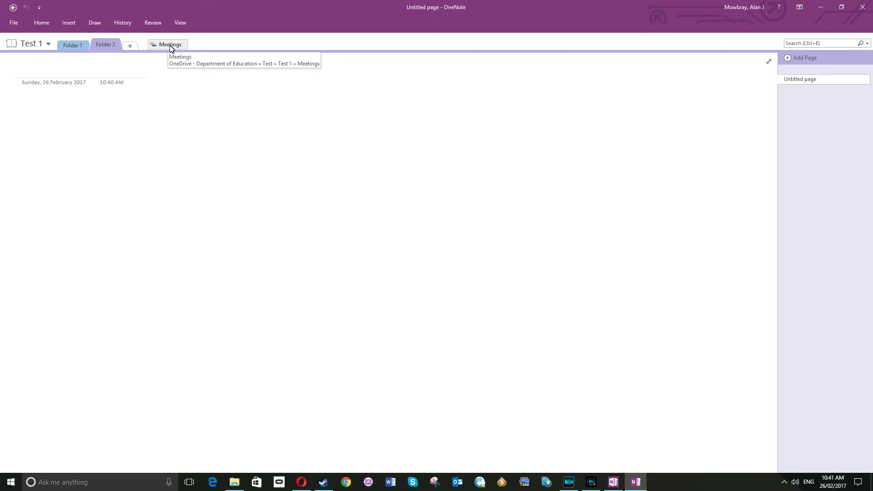
left_click(171, 47)
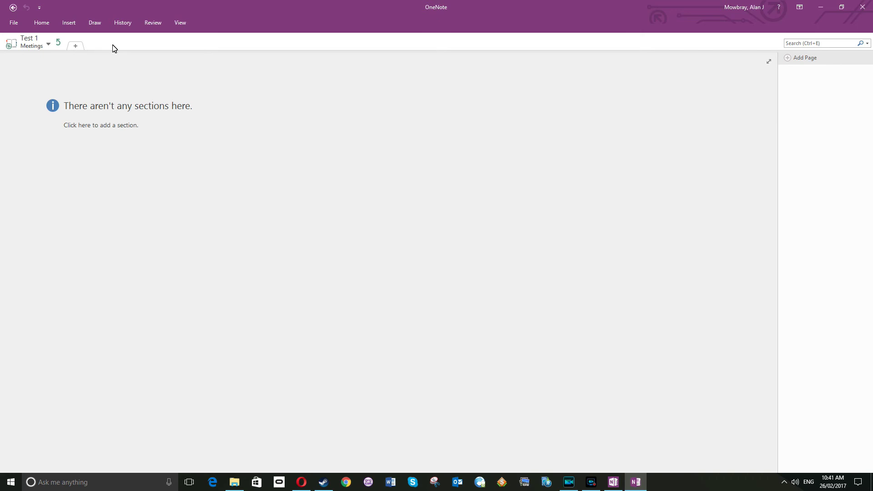
- Add a section Folder 1 inside Meetings, then a second section whose page is titled 'Folder 2'
left_click(75, 47)
type("Folder 1")
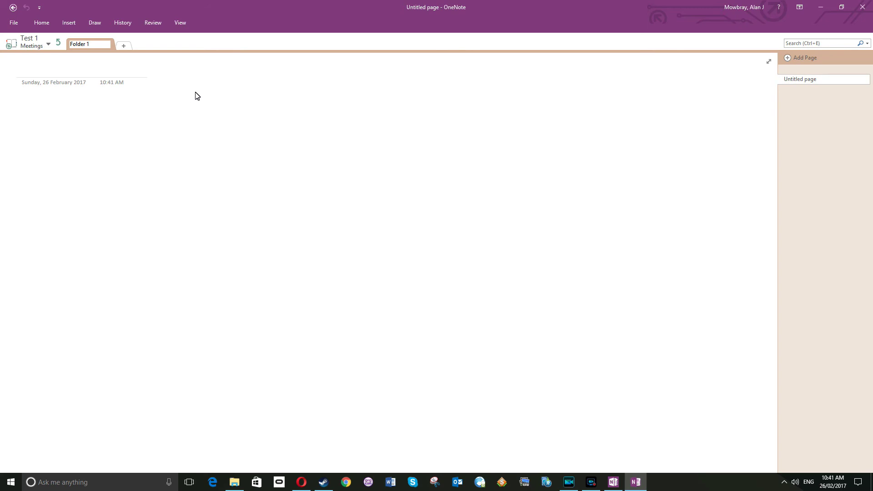
left_click(121, 129)
left_click(107, 46)
type("Folder 2")
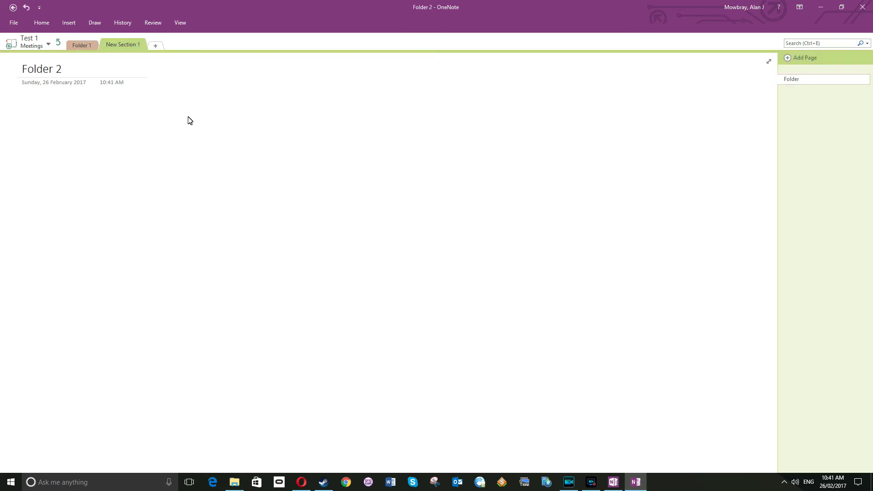
- Rename the second Meetings section to Folder 2 and go back up to Test 1's top level
right_click(132, 43)
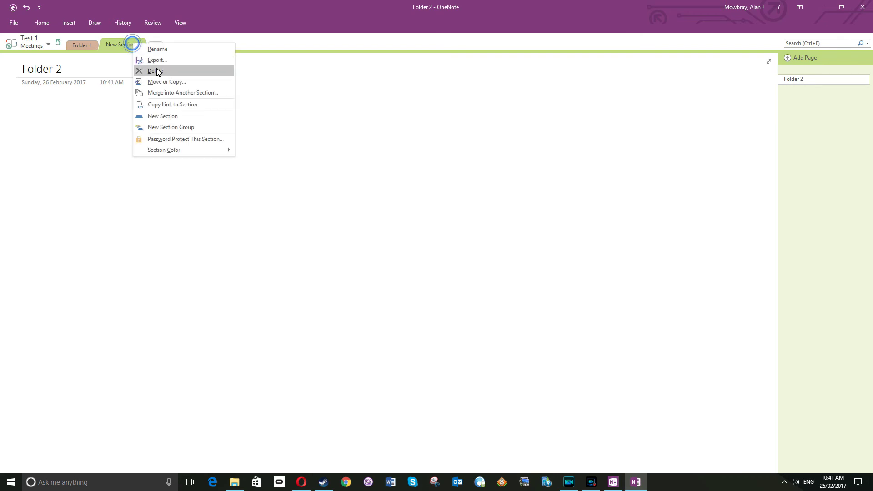
left_click(172, 49)
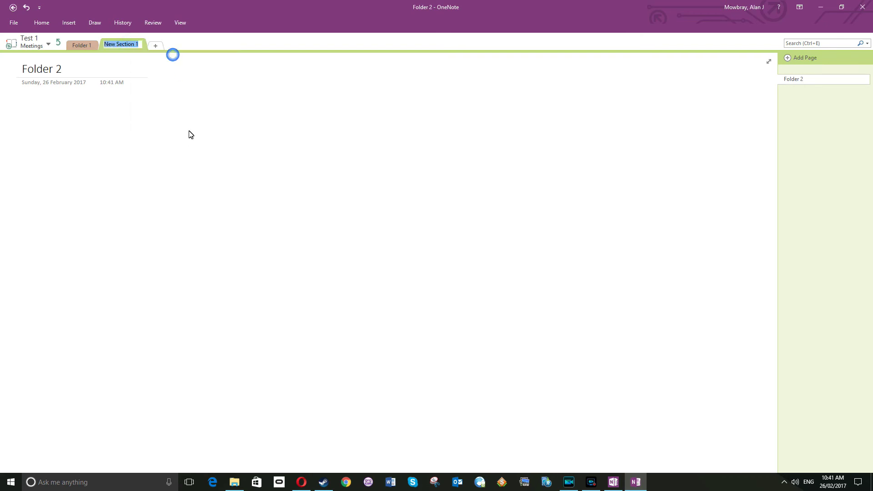
type("Folder 2")
key("Return")
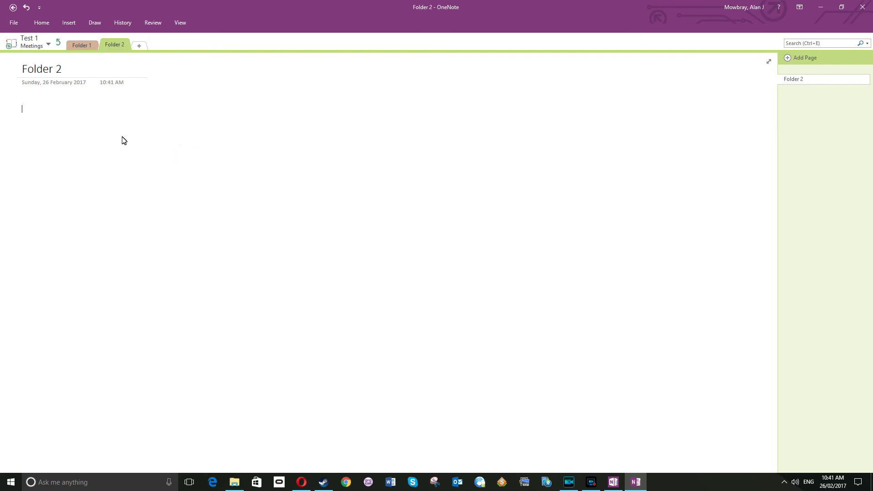
left_click(59, 45)
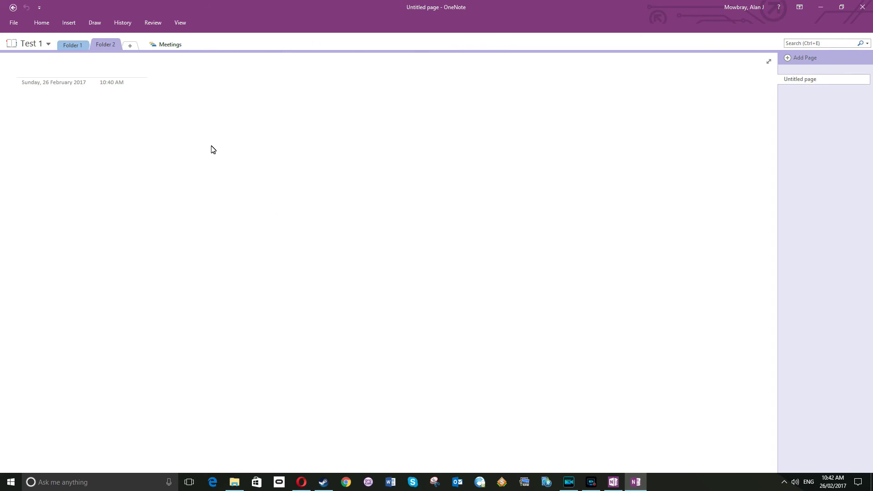
- Switch to the Learning Quads notebook and permanently delete New Section 2
left_click(46, 45)
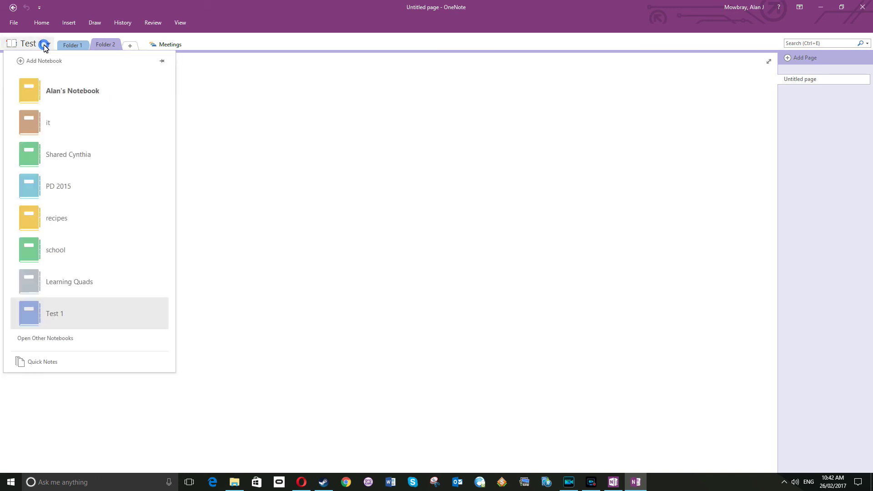
left_click(82, 281)
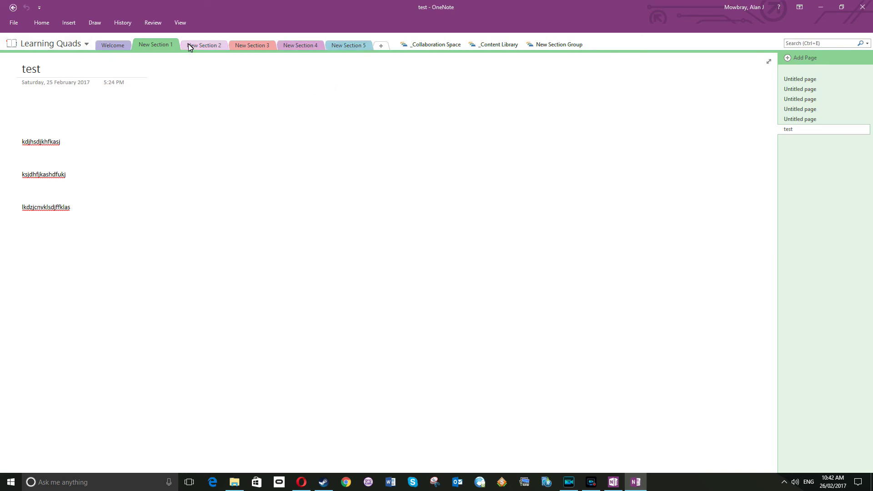
right_click(201, 48)
left_click(225, 72)
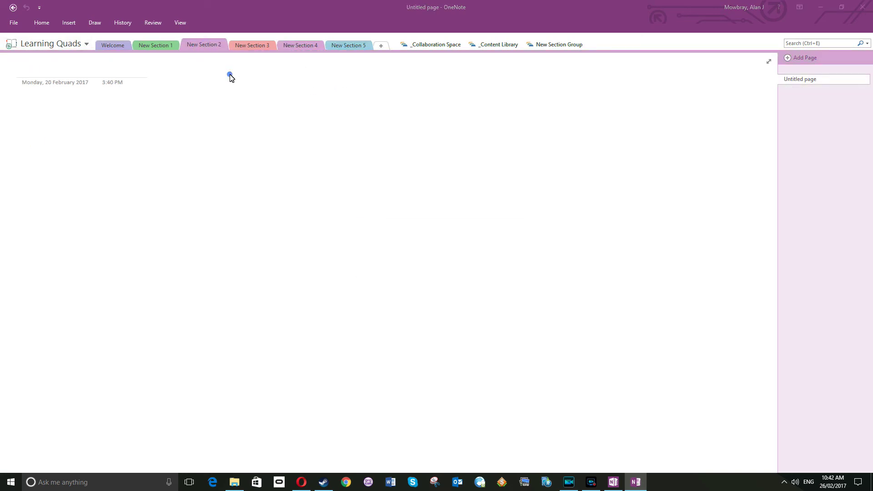
left_click(423, 266)
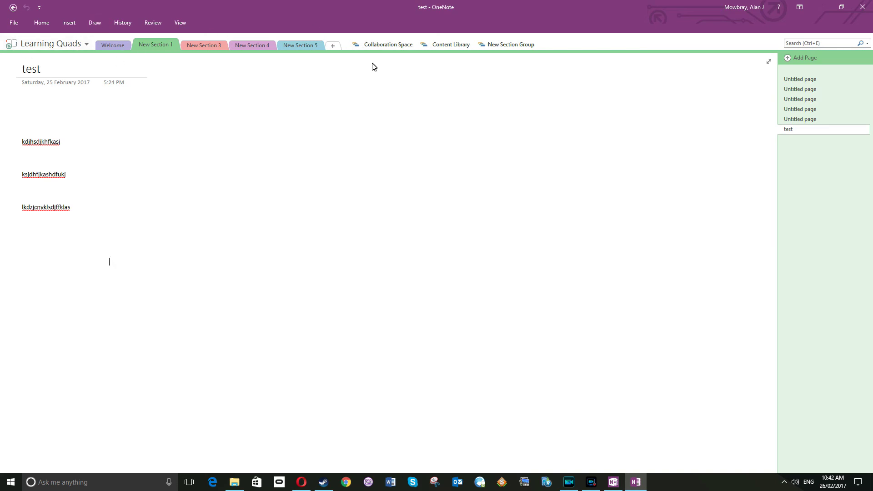
- Look inside the _Collaboration Space section group, then return to the Test 1 notebook
left_click(386, 46)
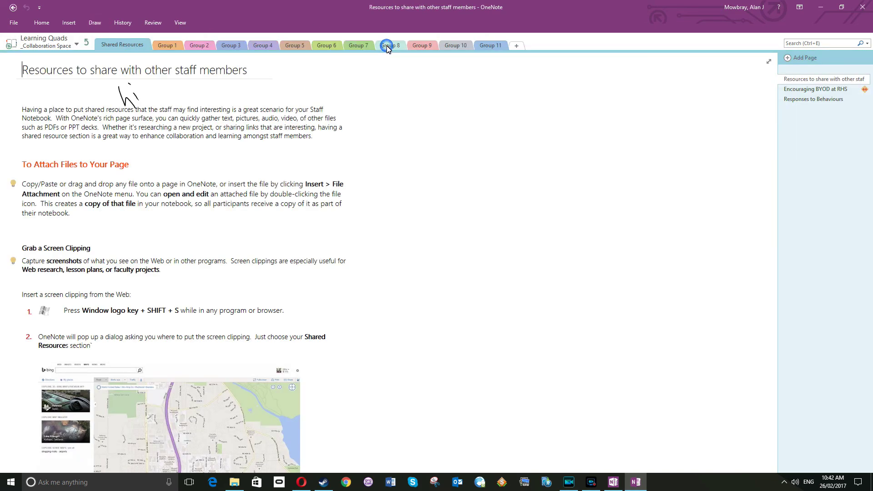
left_click(88, 44)
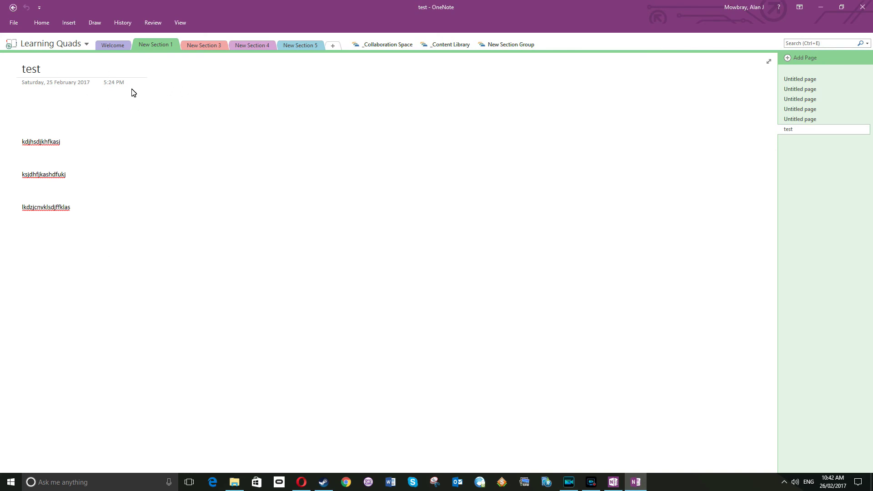
left_click(71, 43)
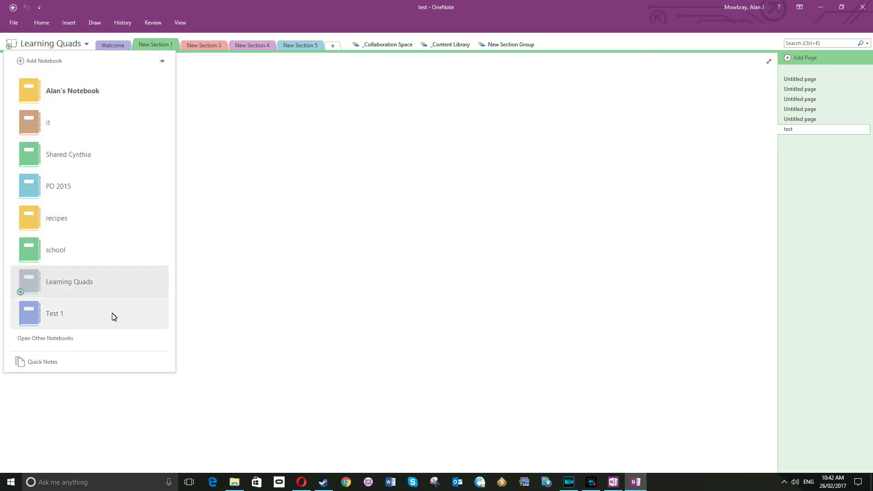
left_click(95, 317)
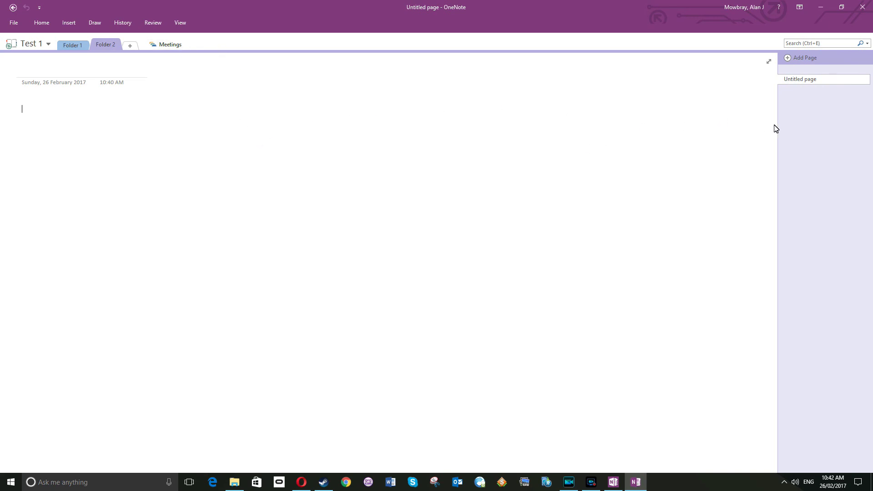
- Add six new pages to Folder 2 and title the newest one 'adjhfsklsdjfkl'
left_click(810, 61)
left_click(810, 61)
left_click(810, 61)
left_click(810, 61)
left_click(810, 61)
left_click(810, 61)
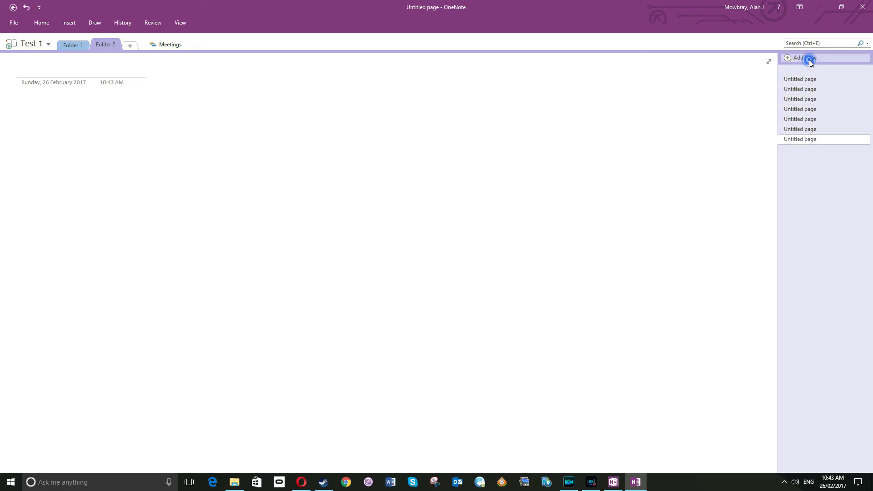
left_click(810, 61)
left_click(810, 60)
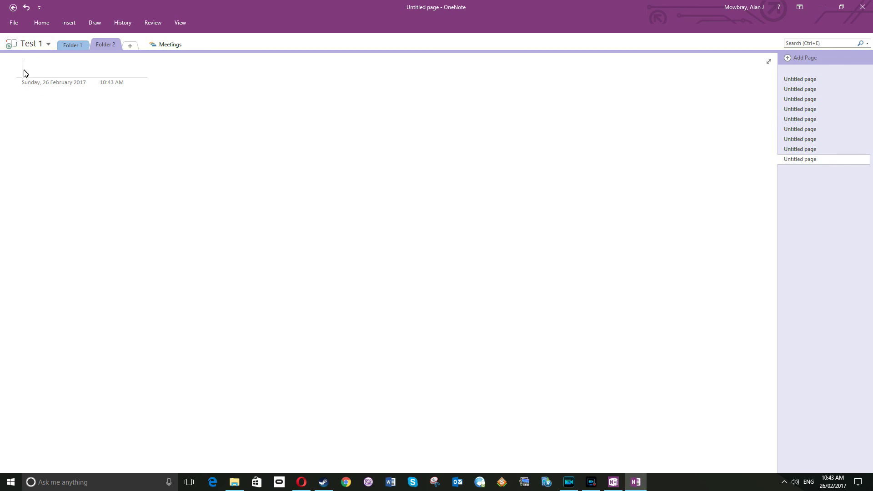
type("adjhfsklsdjfkl")
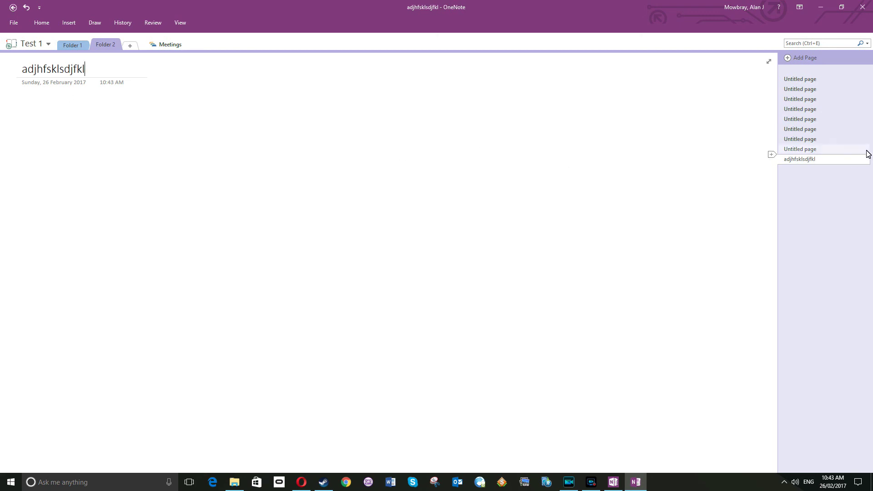
- Rename the first page in Folder 2 to 'asdlkfjskldfjlkas'
right_click(813, 82)
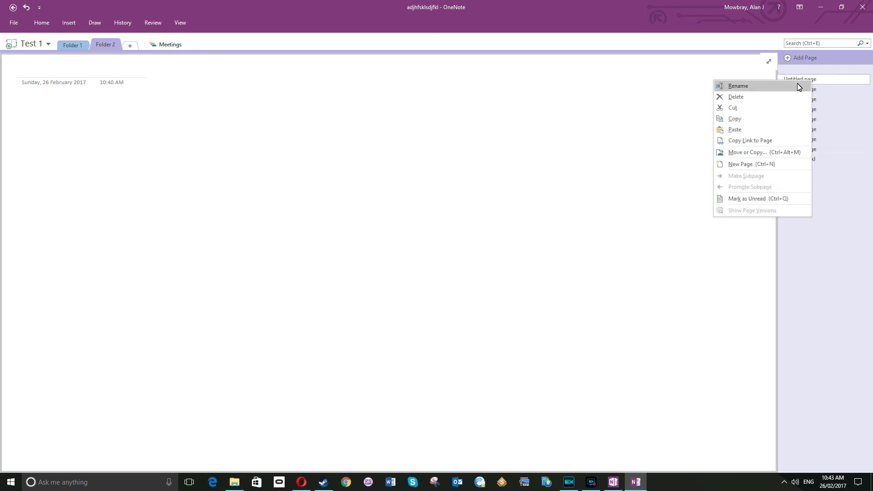
left_click(791, 87)
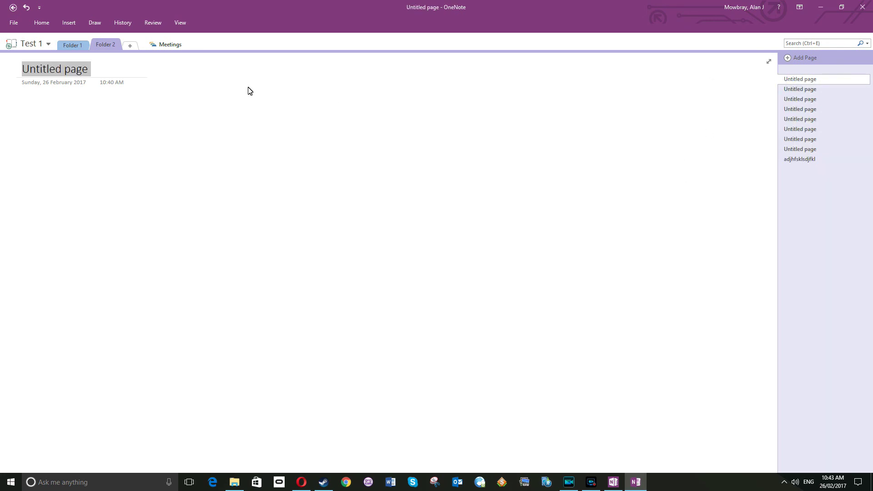
type("asdlkfjskldfjlkas")
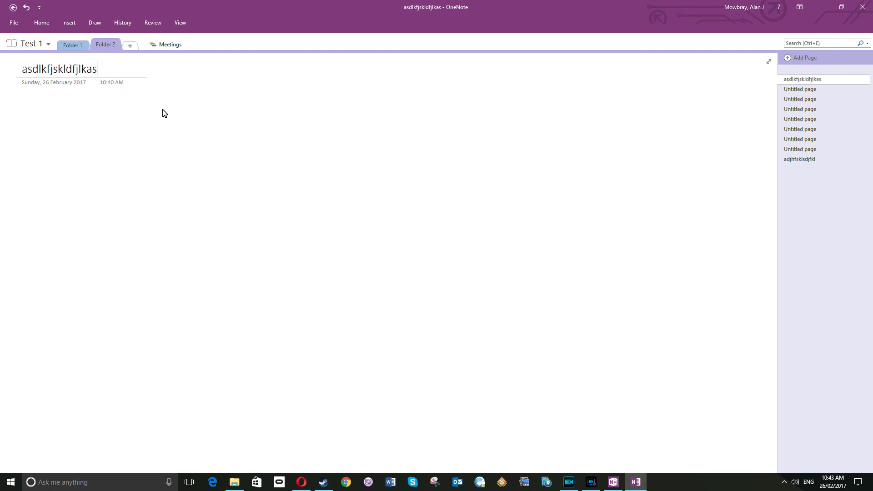
key("Return")
left_click(14, 24)
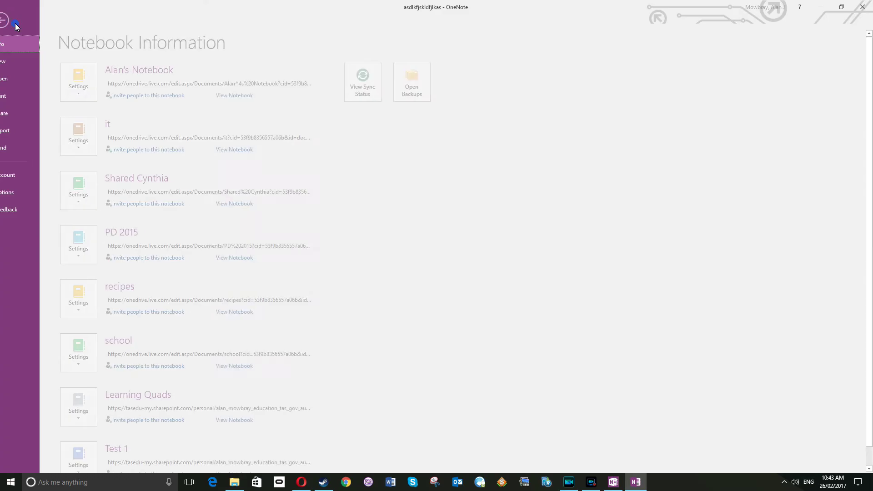
left_click(26, 114)
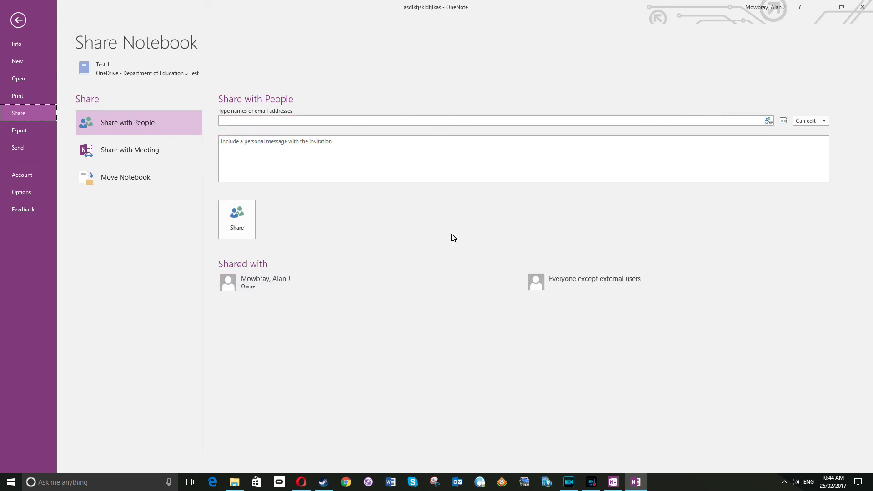
left_click(18, 21)
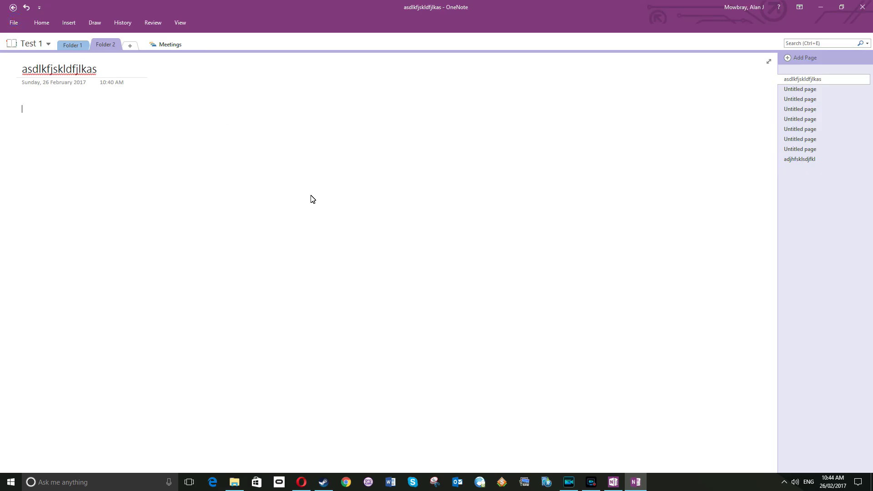